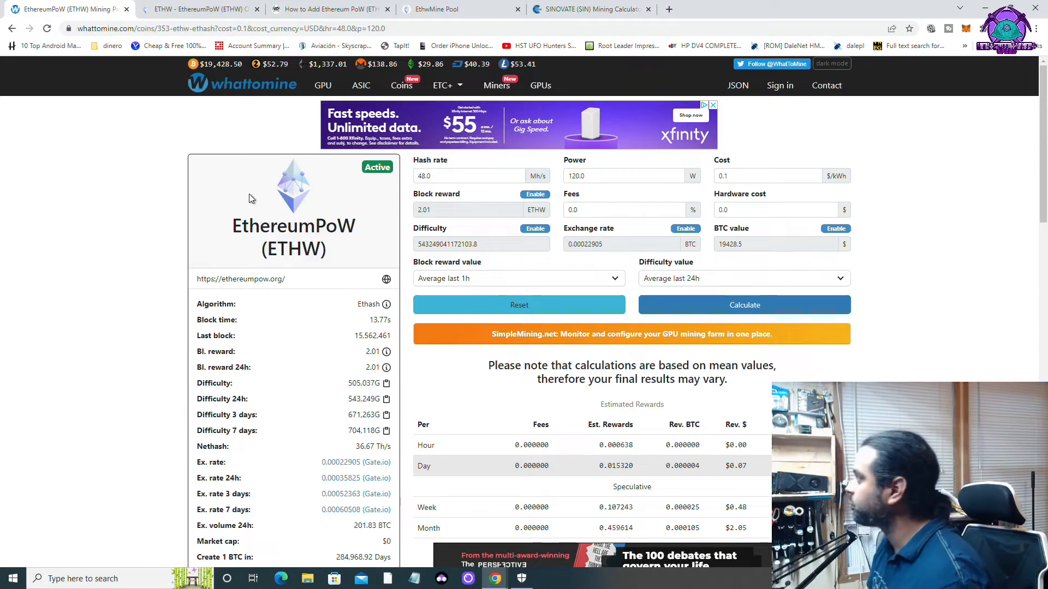
scroll(531, 371, "down", 10)
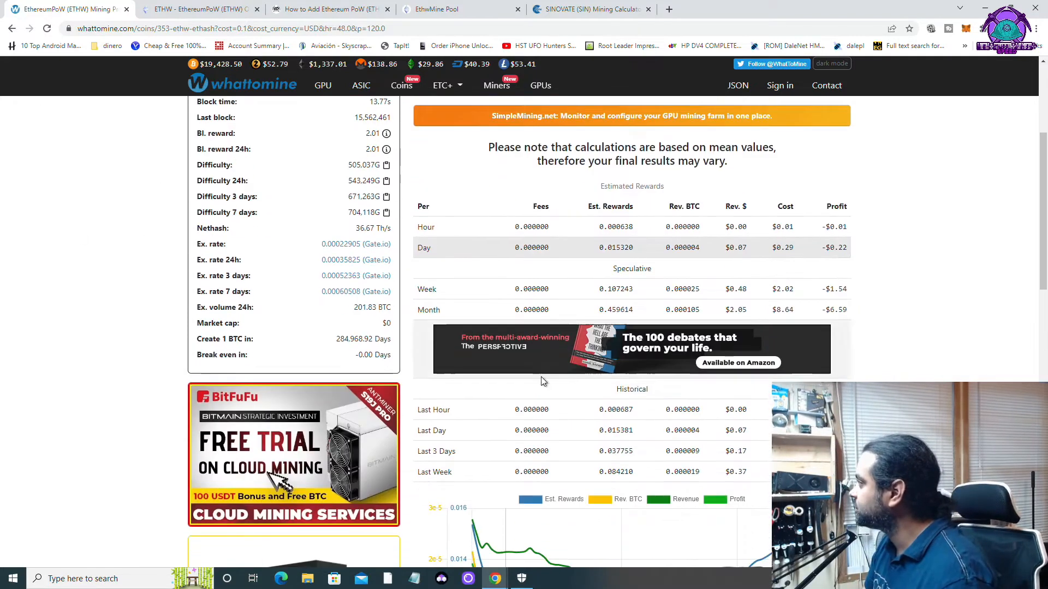
scroll(526, 417, "down", 4)
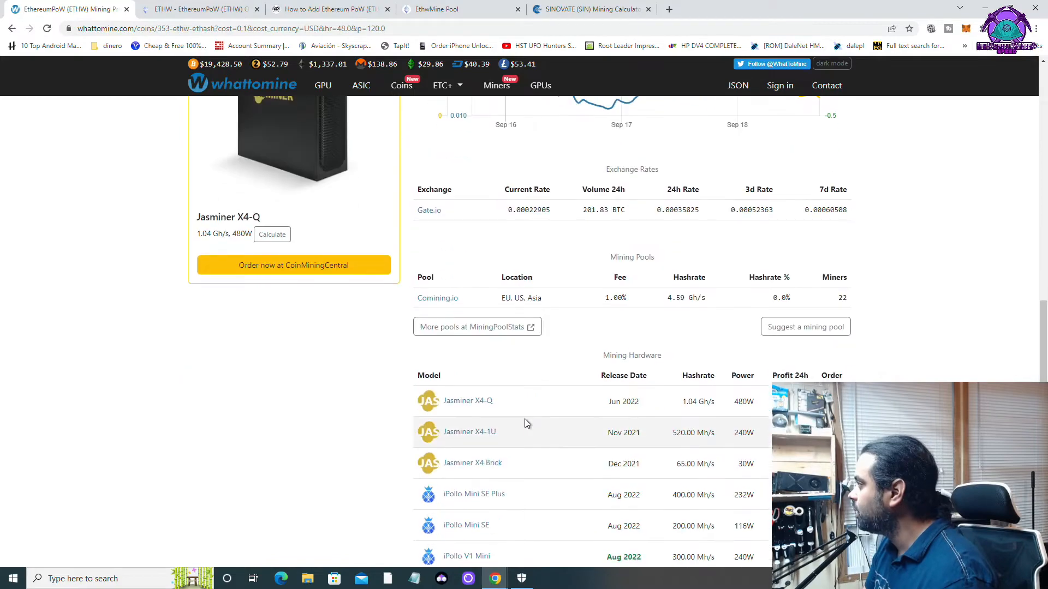
scroll(220, 111, "up", 7)
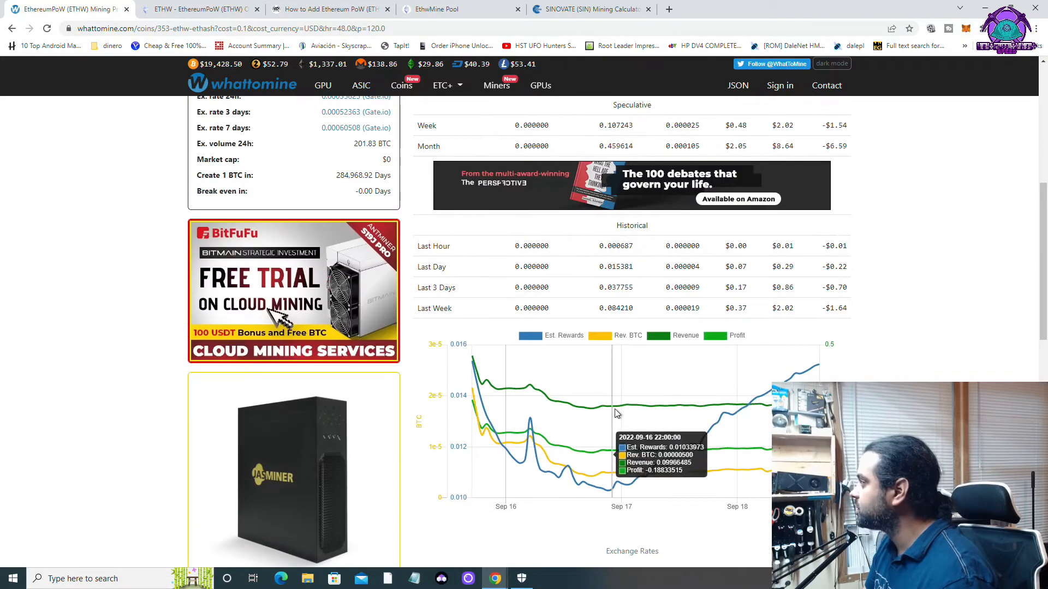
scroll(616, 420, "down", 10)
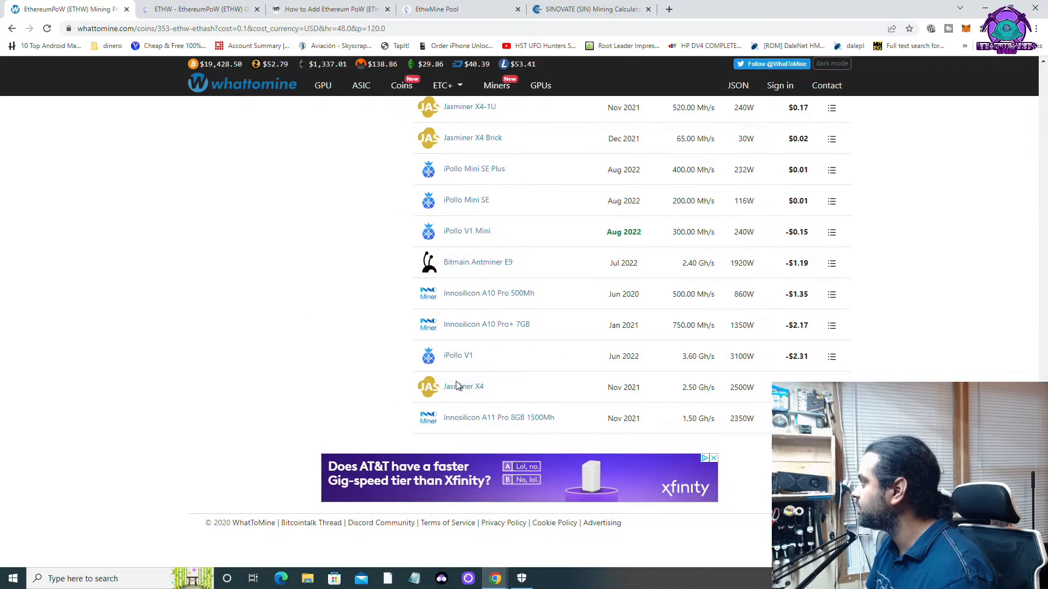
scroll(806, 327, "up", 3)
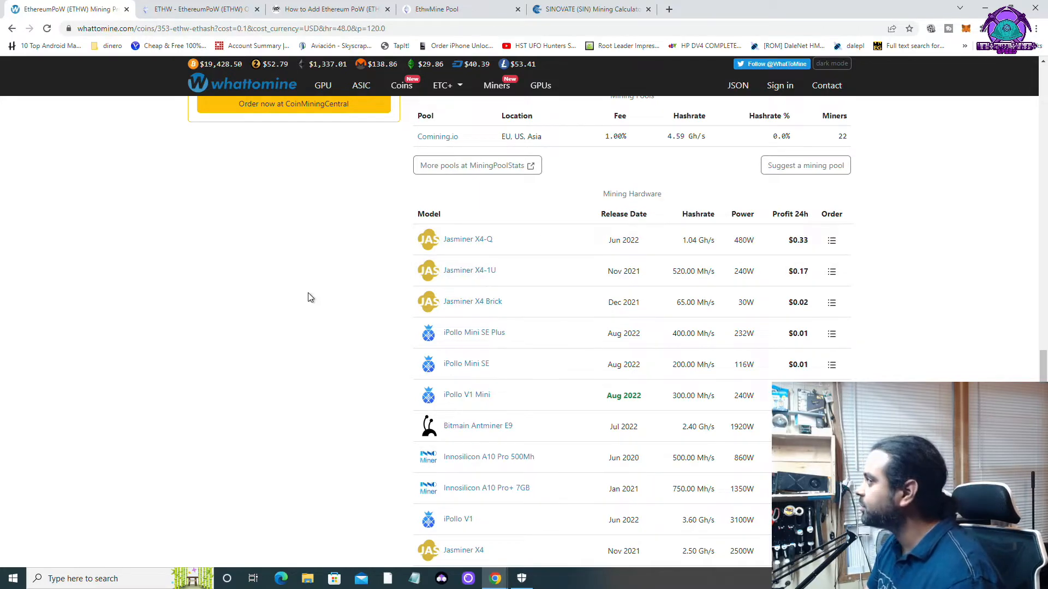
scroll(360, 300, "down", 3)
scroll(360, 302, "up", 3)
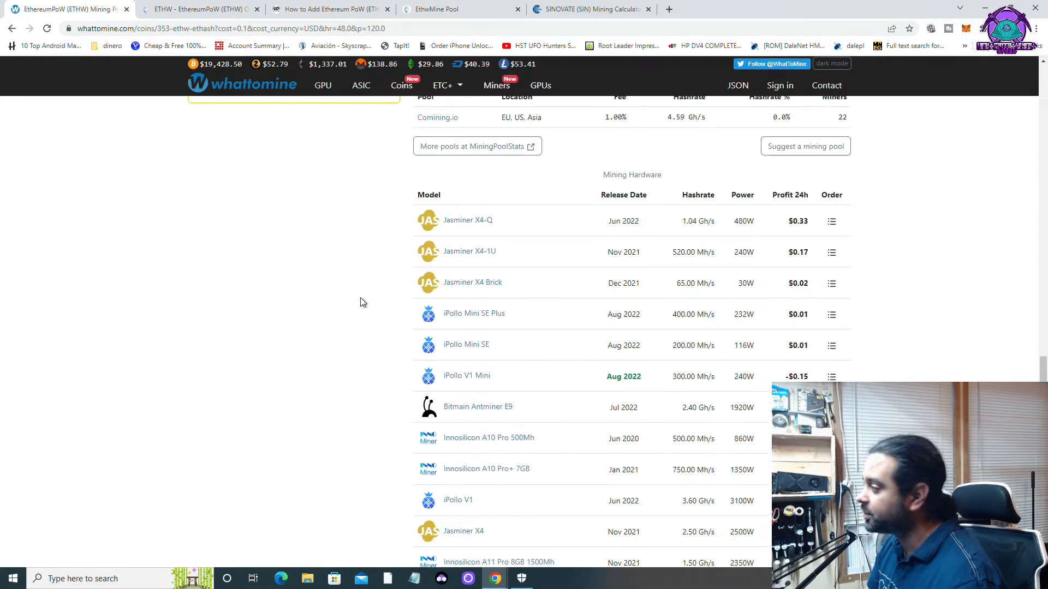
scroll(362, 302, "up", 8)
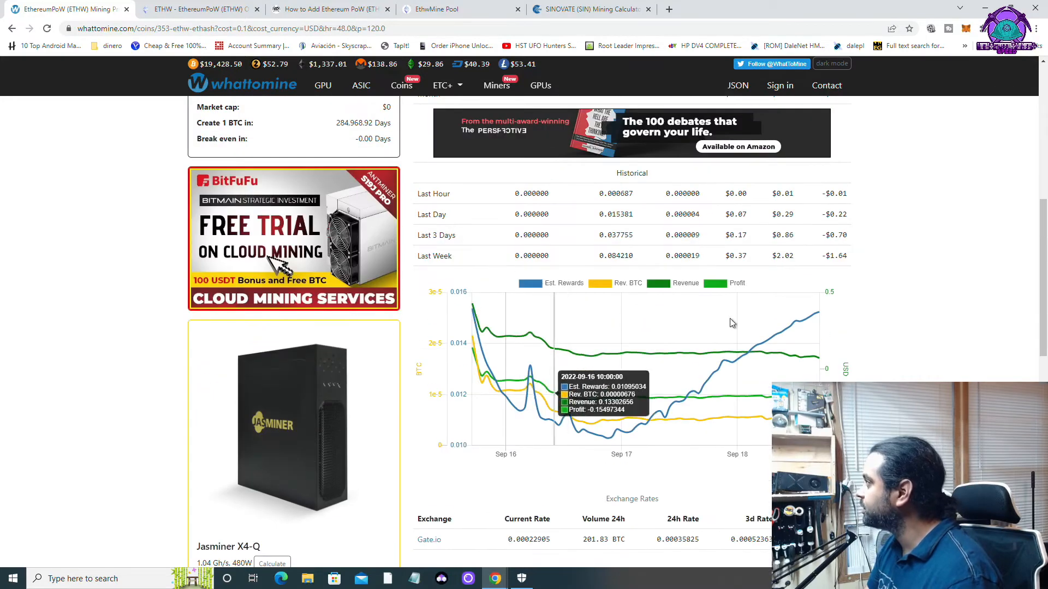
scroll(569, 346, "up", 5)
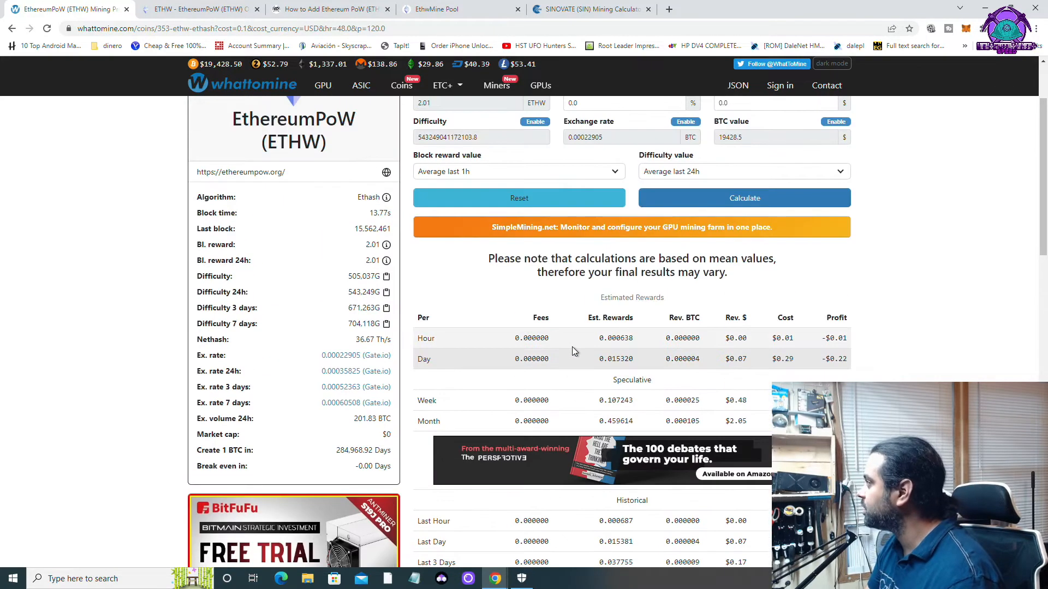
scroll(572, 347, "up", 2)
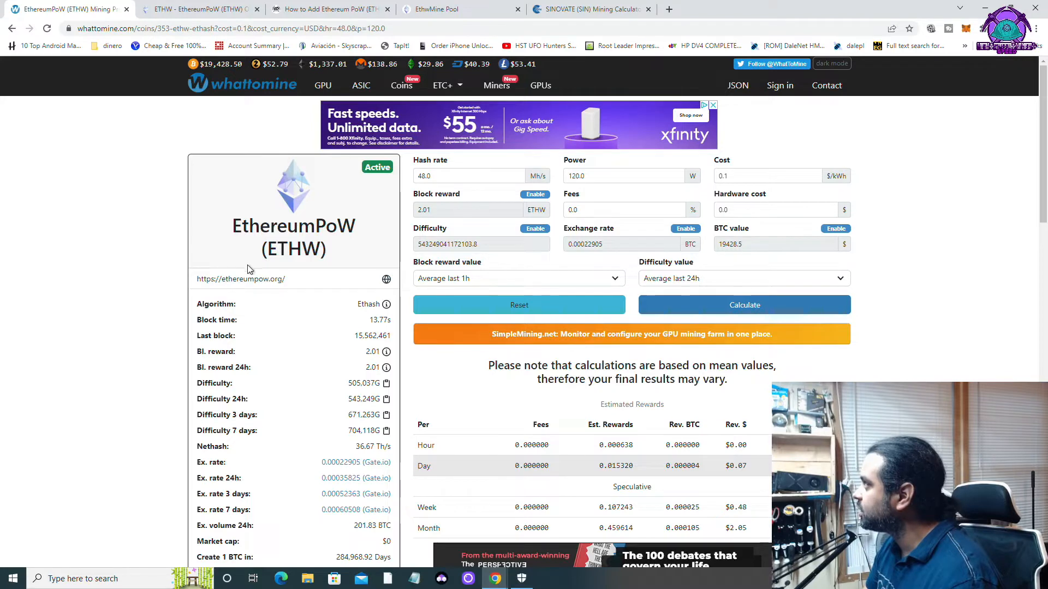
From ethereumpow.org's Get Started, open the linktr.ee/ethw link list and scroll through it.
left_click(199, 11)
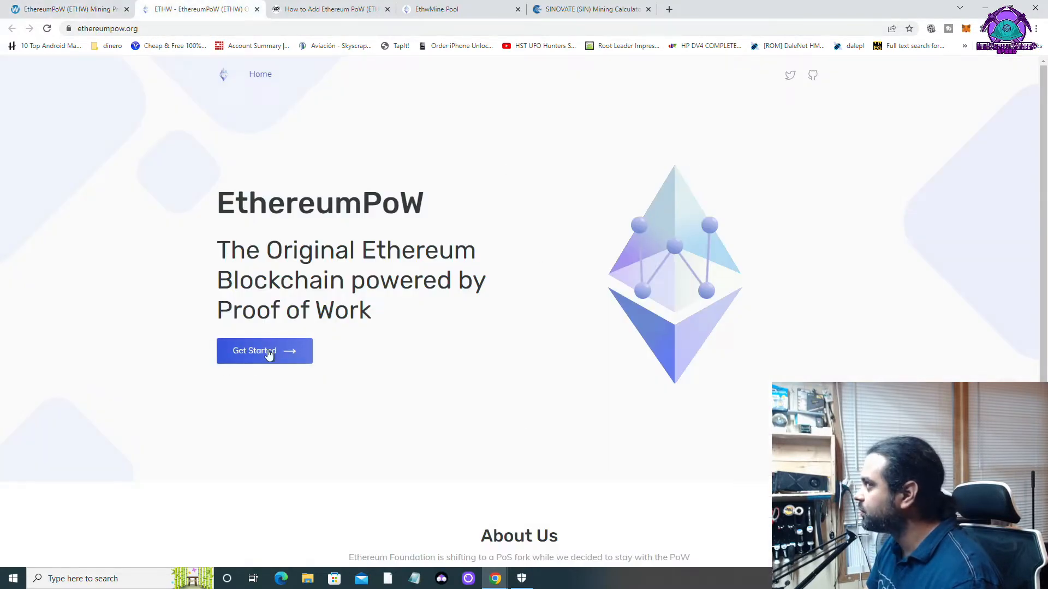
left_click(270, 356)
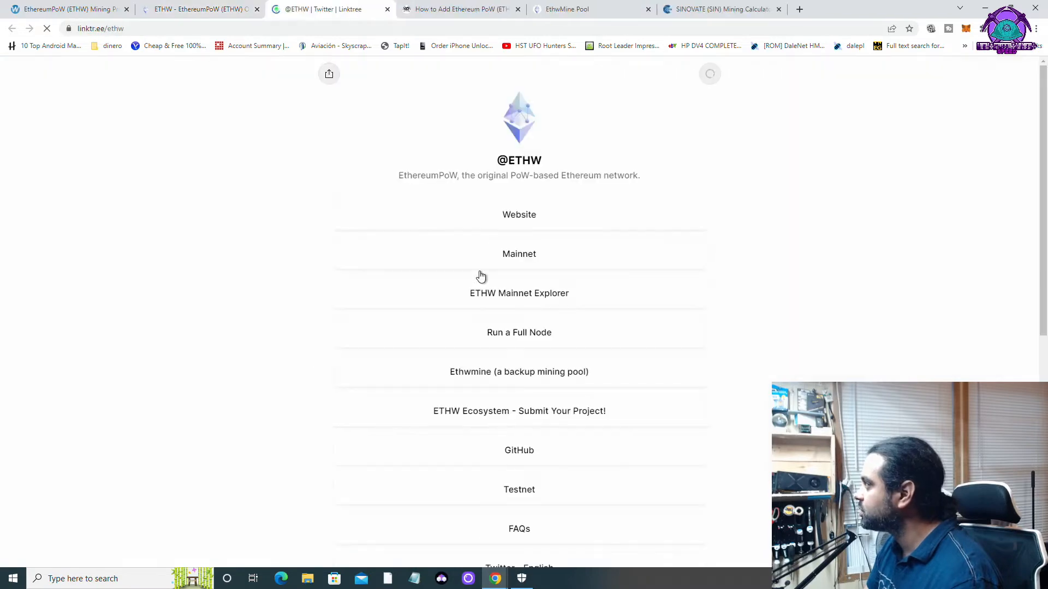
scroll(551, 366, "down", 8)
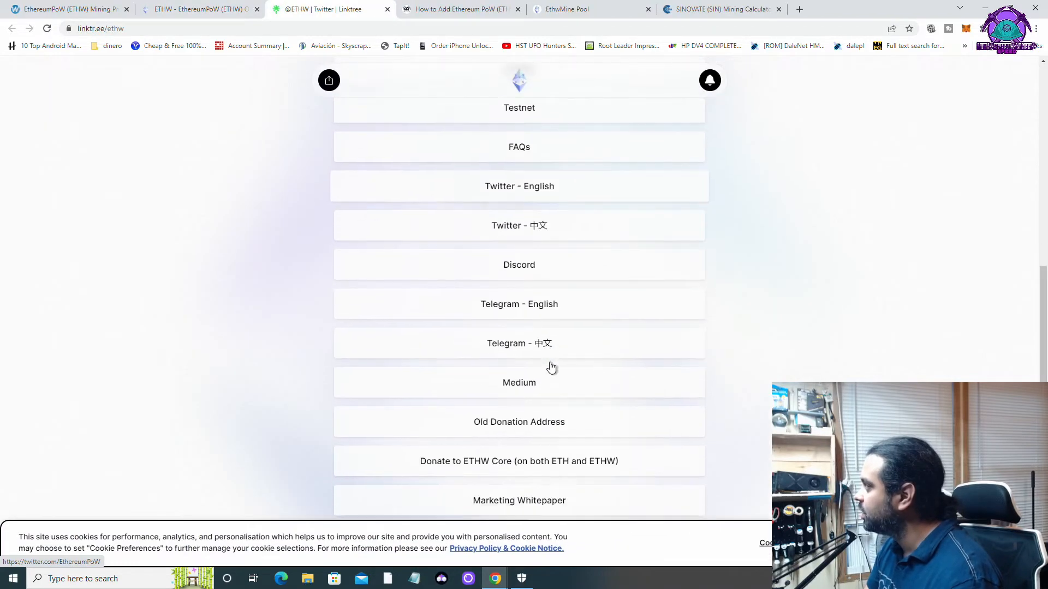
scroll(550, 365, "up", 3)
scroll(550, 362, "up", 5)
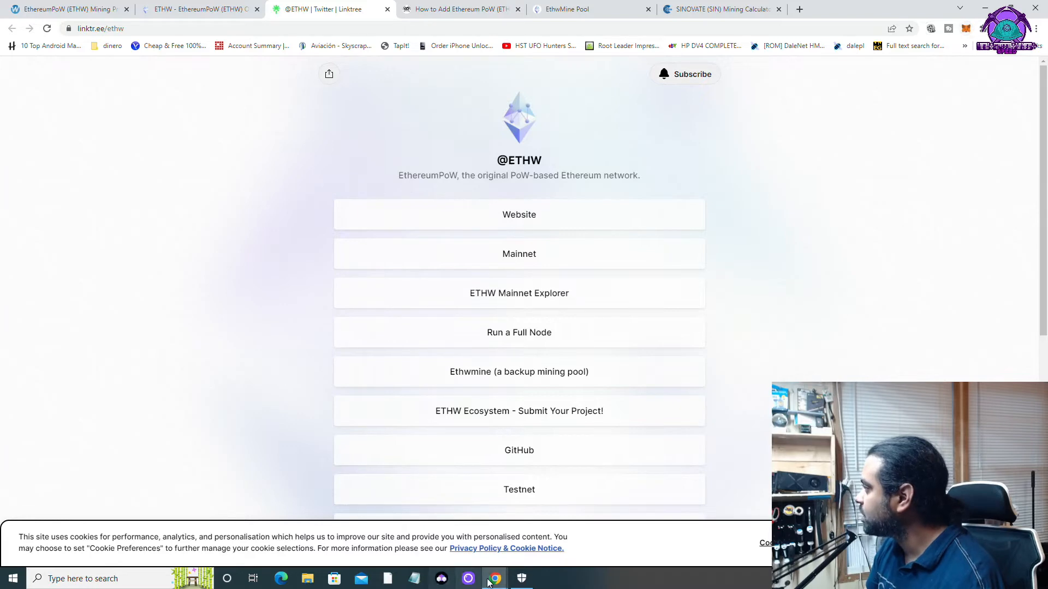
Bring the MetaMask wallet forward, move it left, and glance at its account menu.
mouse_move(490, 581)
left_click(543, 538)
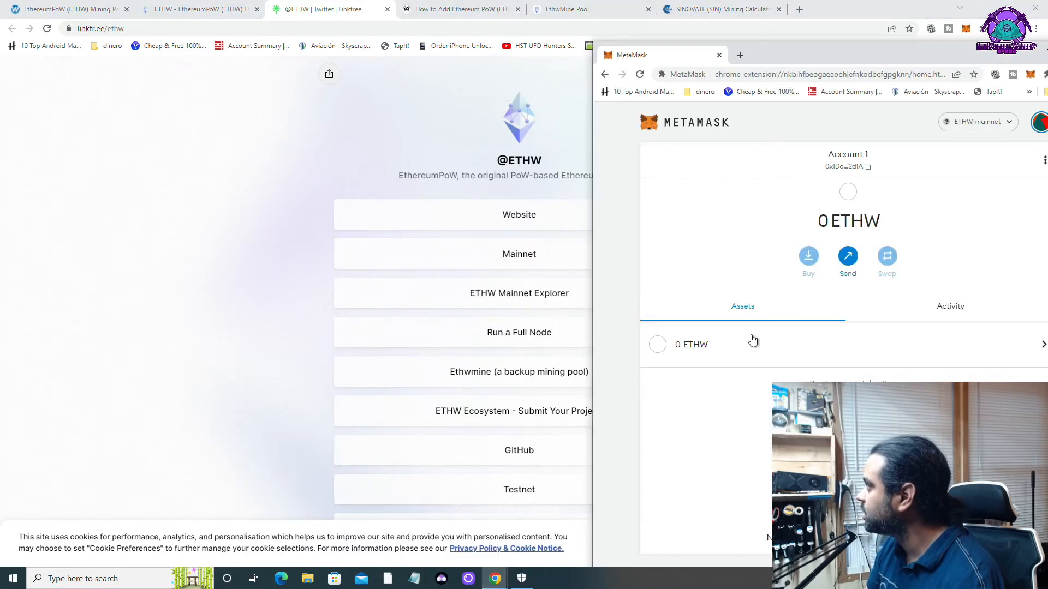
left_click_drag(778, 53, 358, 21)
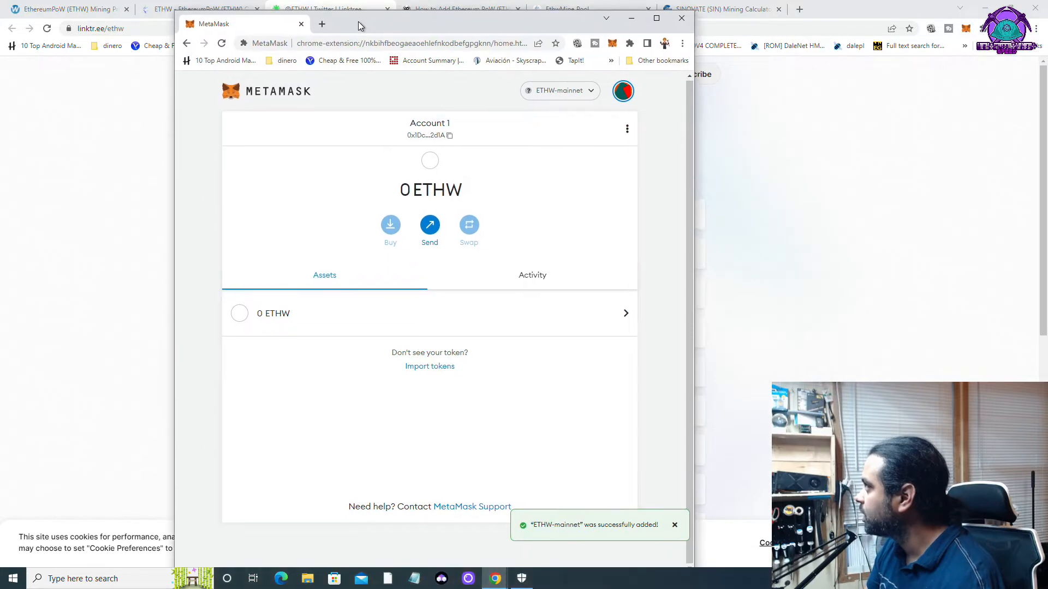
left_click(621, 92)
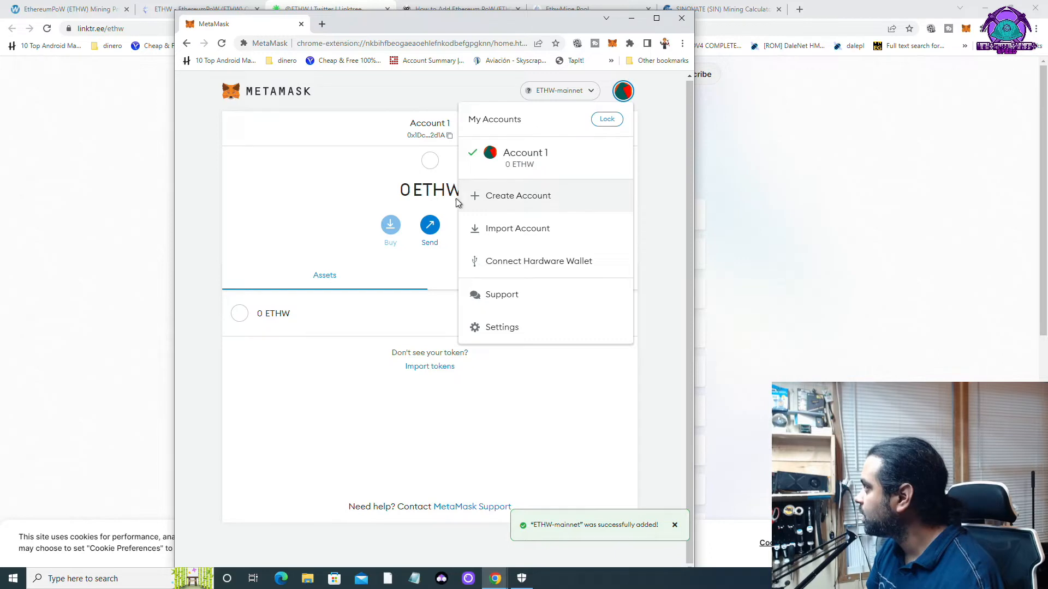
left_click(651, 187)
Choose Add Network from MetaMask's network list, then return to the 2Miners Ethereum PoW guide.
left_click(591, 91)
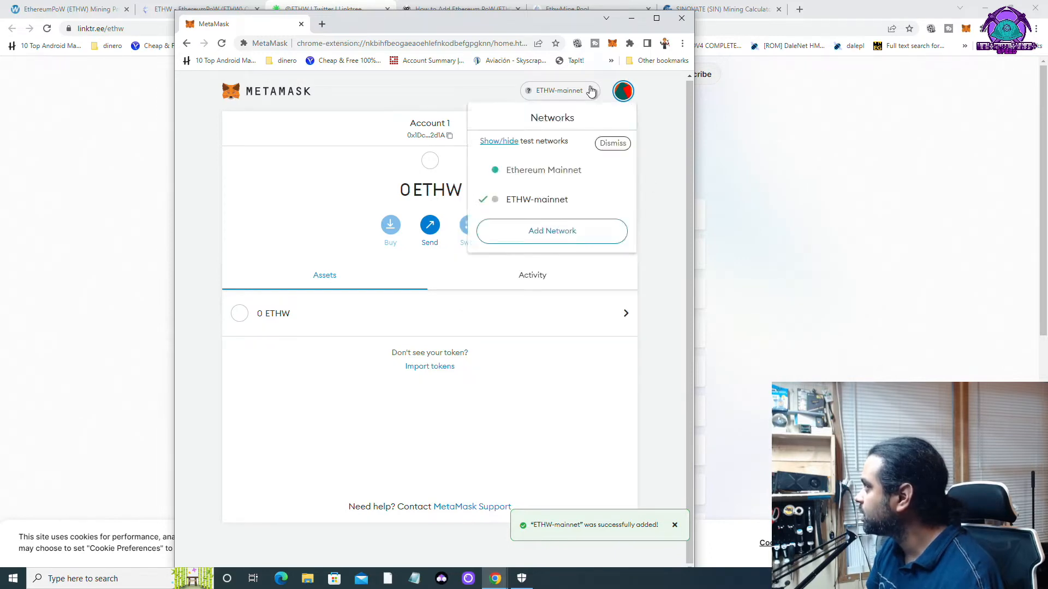
left_click(558, 234)
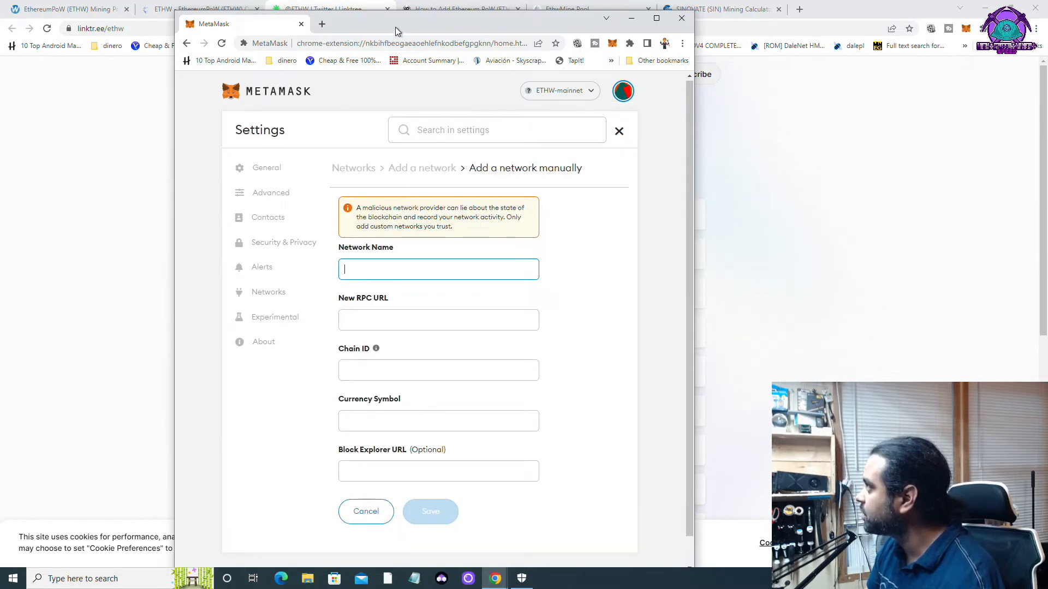
left_click_drag(397, 32, 660, 22)
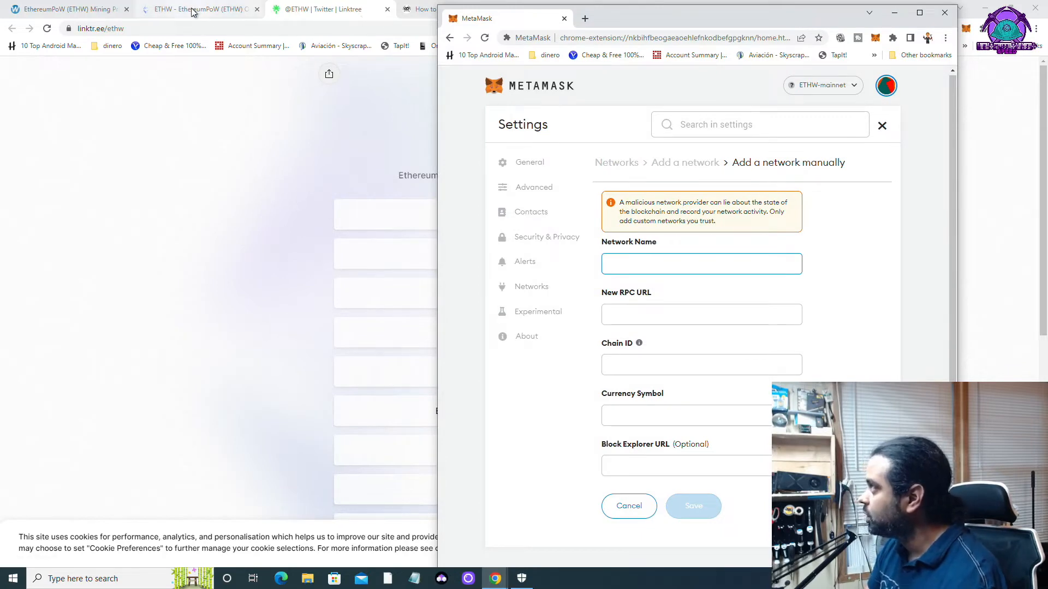
left_click(426, 11)
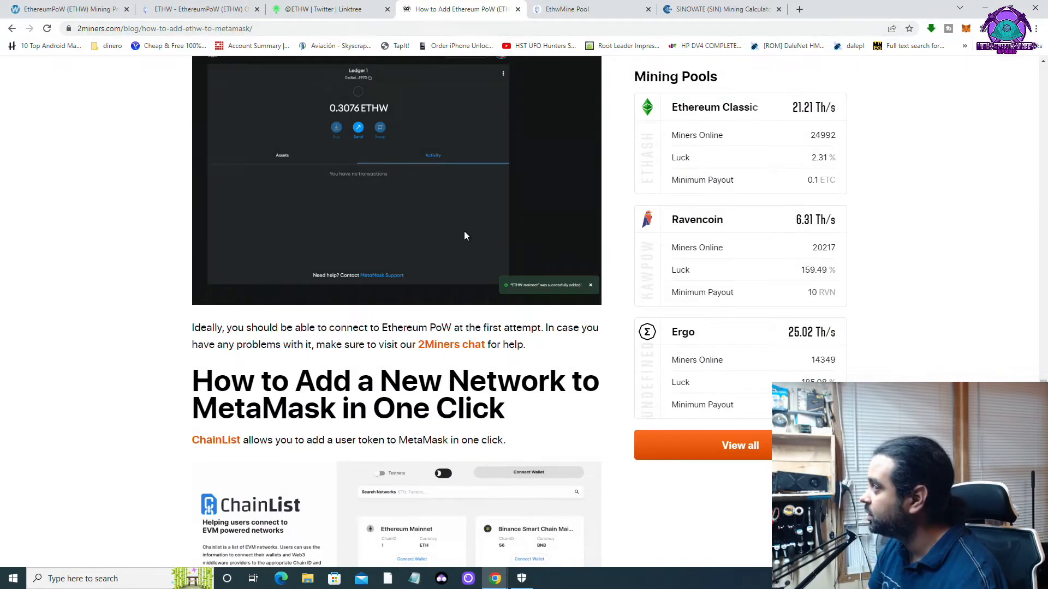
Scroll the 2Miners guide to the ETHW-mainnet settings: mainnet.ethereumpow.org RPC, chain ID 10001, ETHW, ethwscan explorer.
scroll(324, 286, "down", 15)
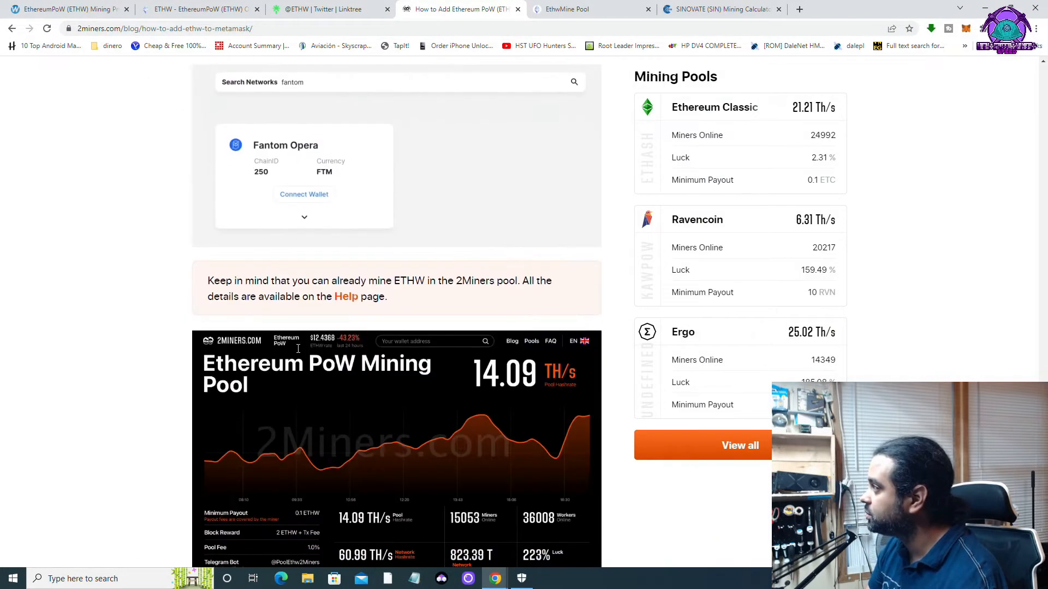
scroll(300, 354, "down", 10)
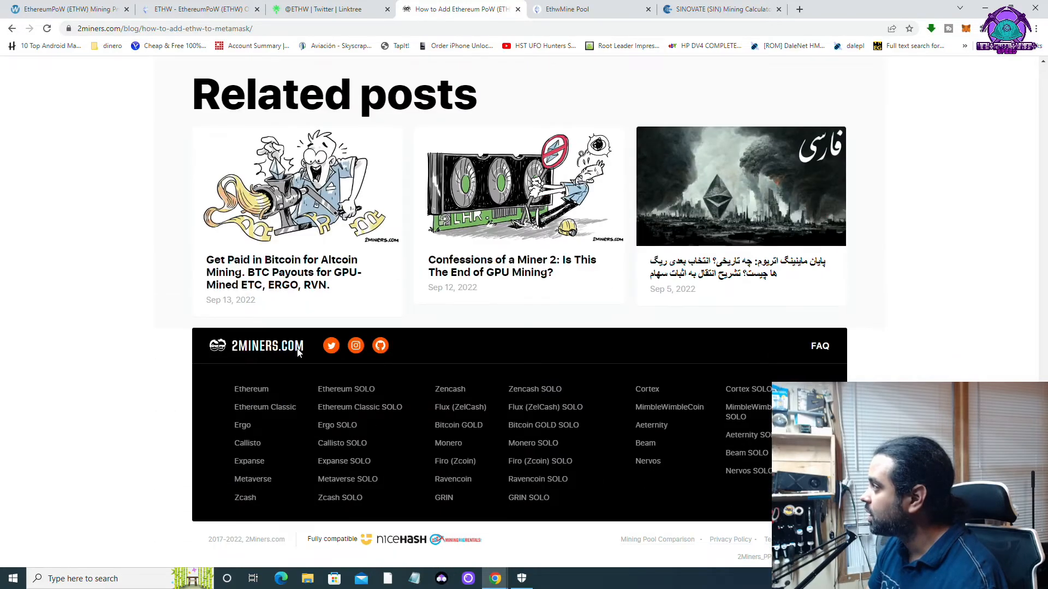
scroll(299, 352, "up", 20)
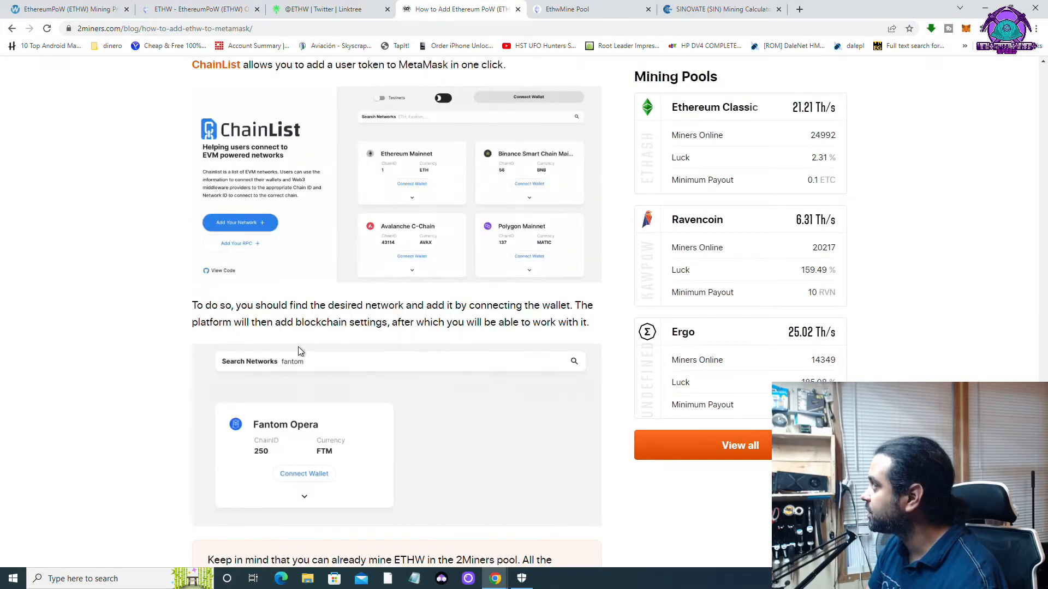
scroll(298, 351, "up", 5)
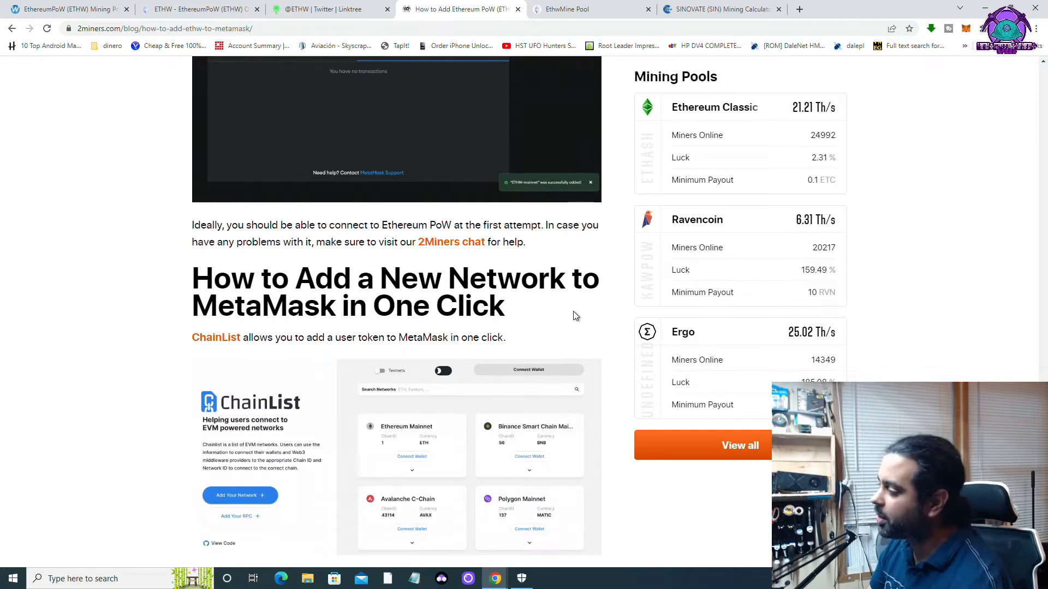
left_click(720, 9)
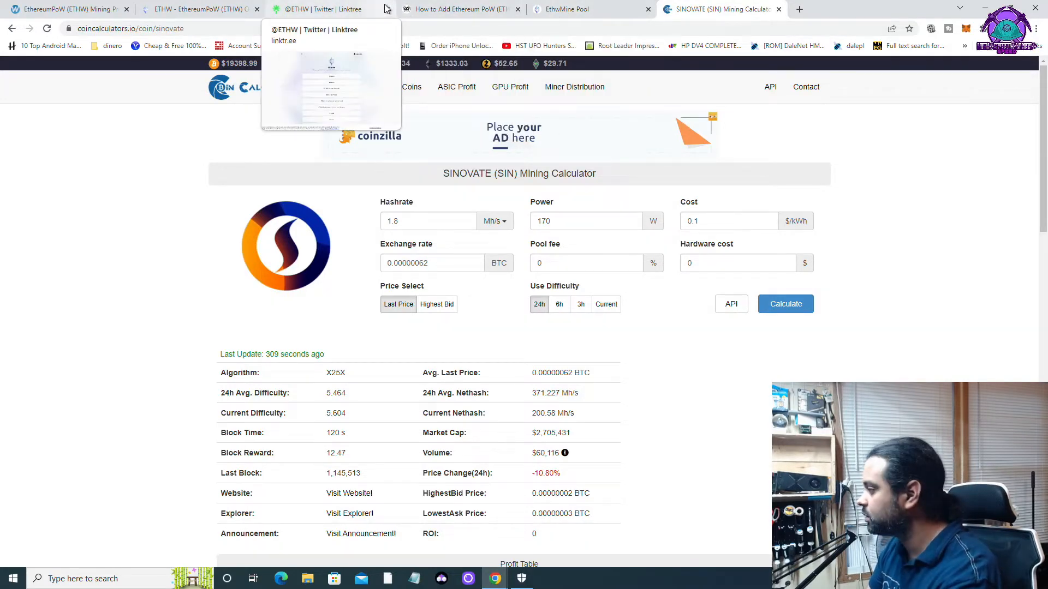
left_click(431, 9)
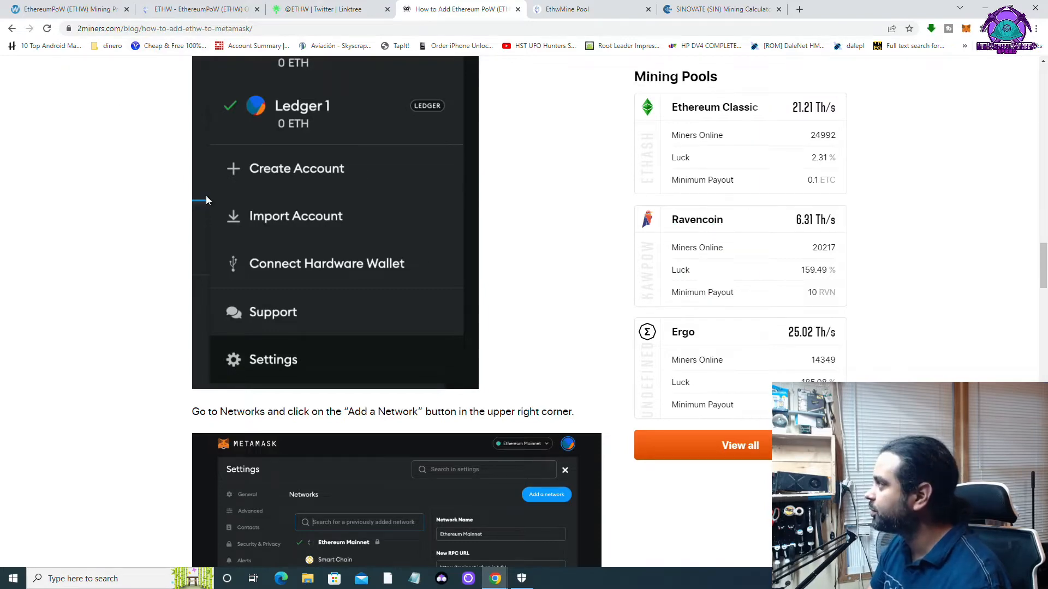
scroll(214, 223, "up", 20)
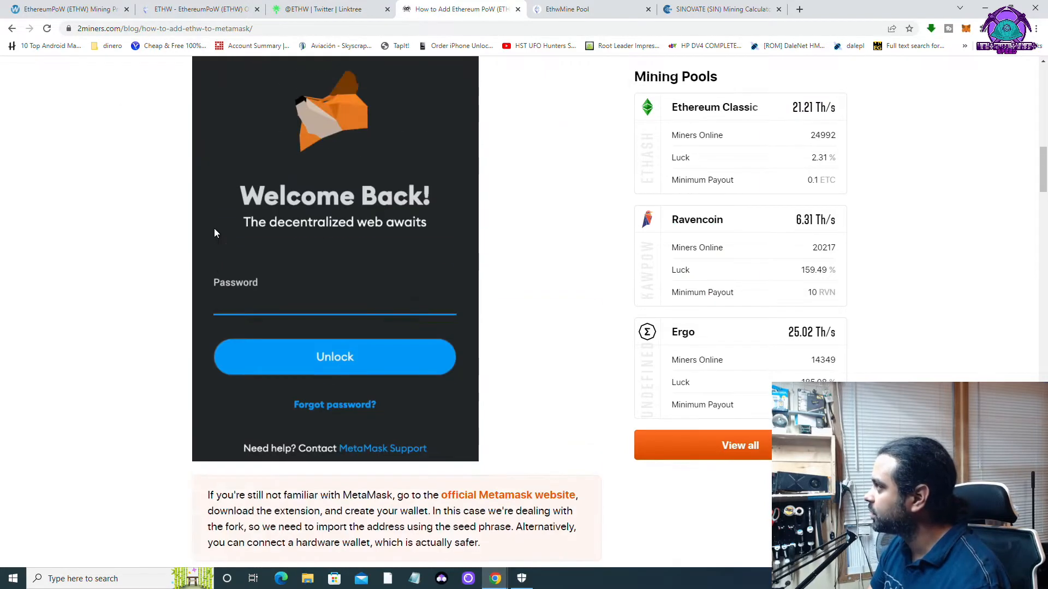
scroll(401, 215, "down", 15)
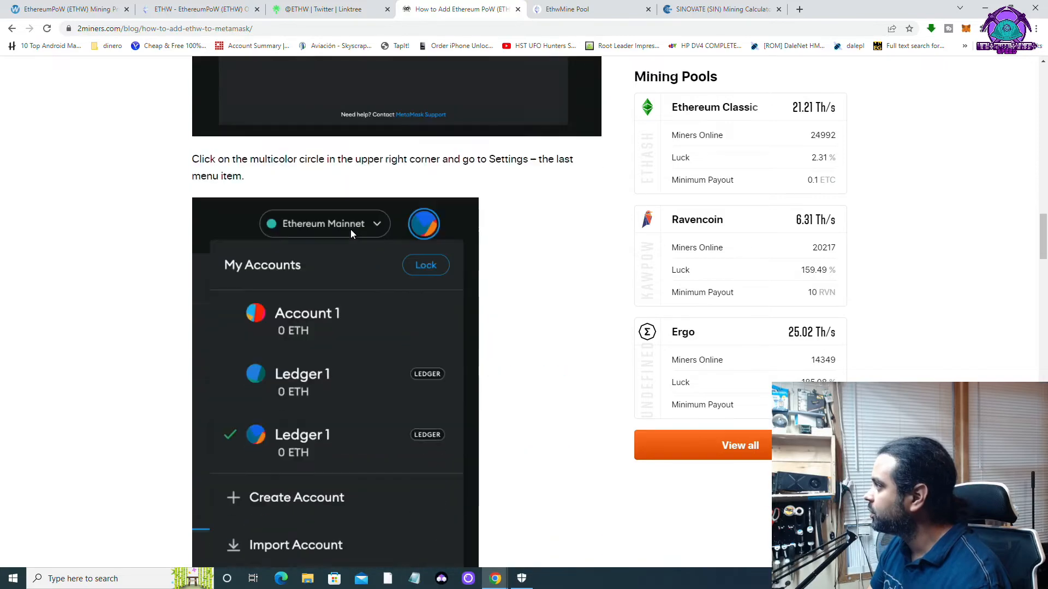
scroll(351, 230, "down", 15)
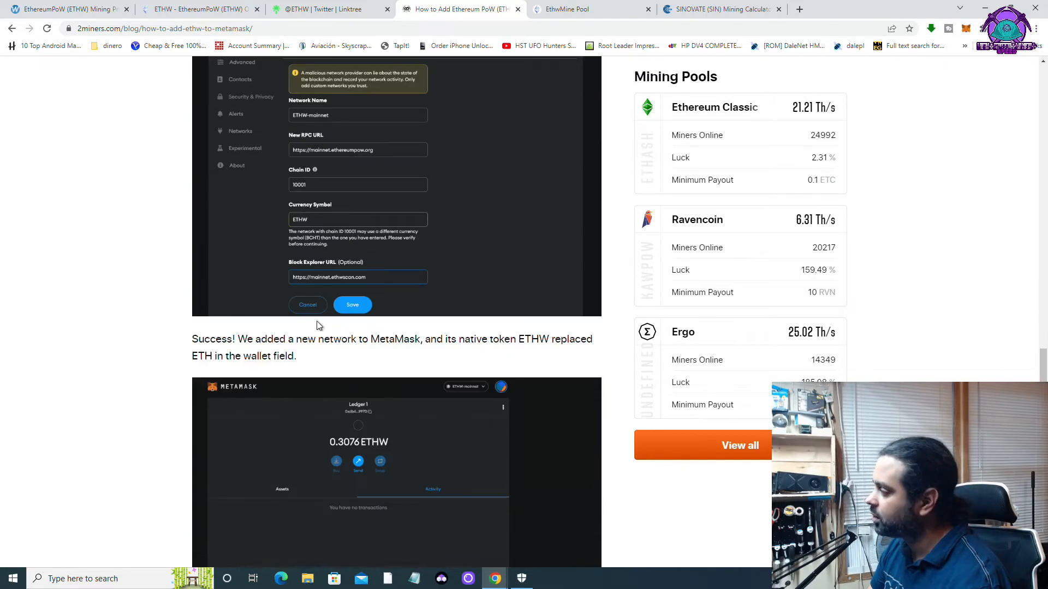
scroll(322, 260, "down", 6)
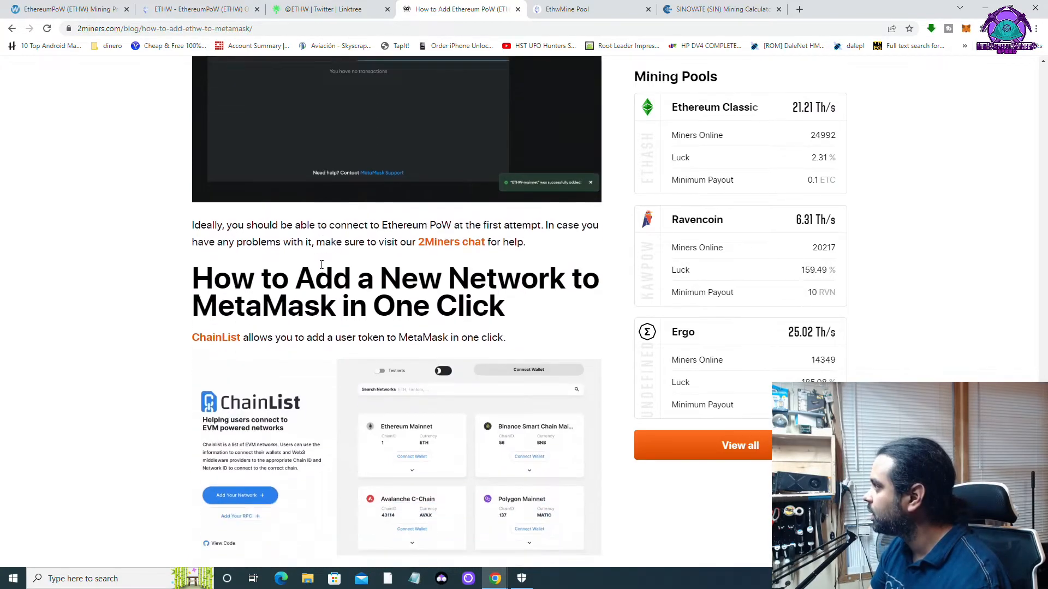
scroll(323, 260, "up", 8)
scroll(322, 265, "up", 8)
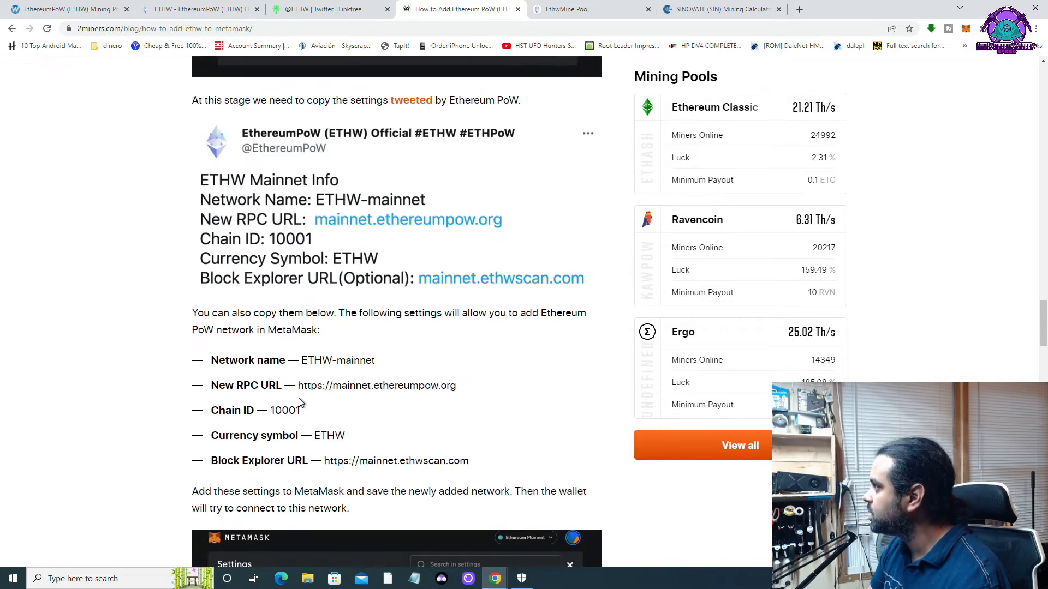
Copy 'ETHW-mainnet' from the article into MetaMask's Network Name field.
mouse_move(495, 579)
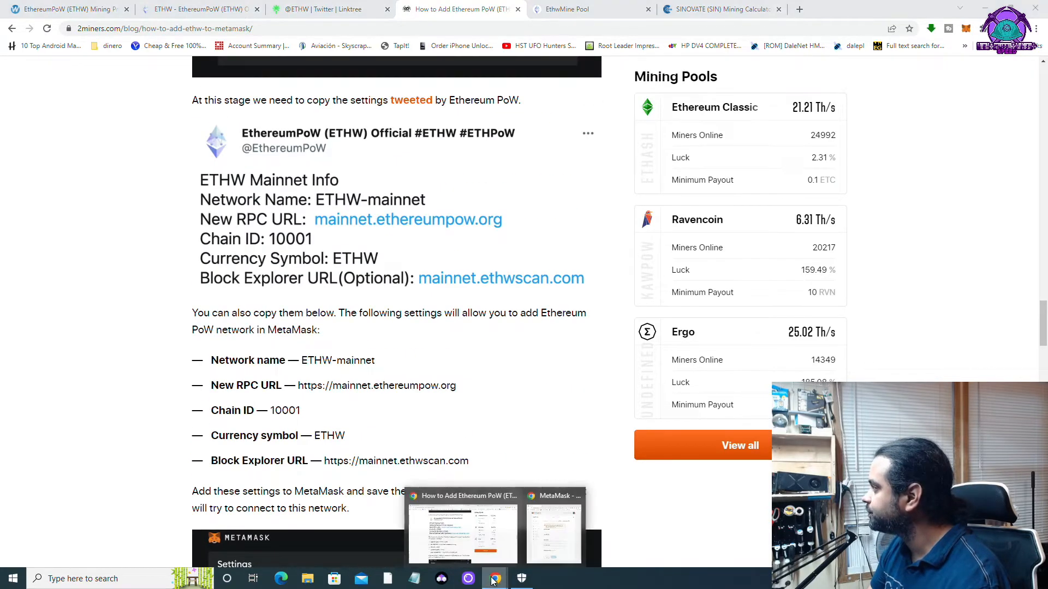
left_click(549, 530)
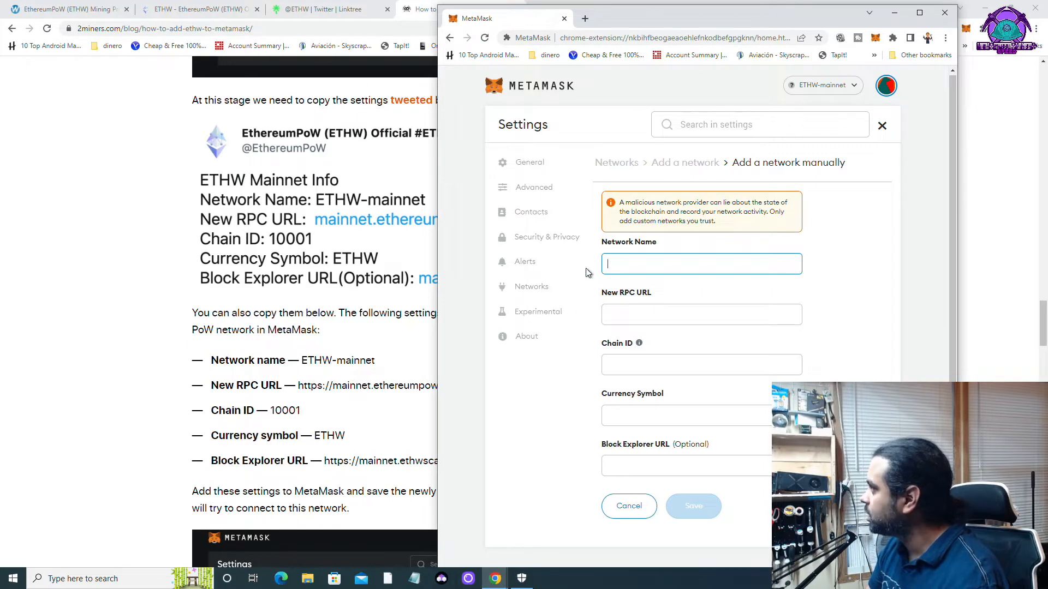
left_click_drag(300, 360, 380, 365)
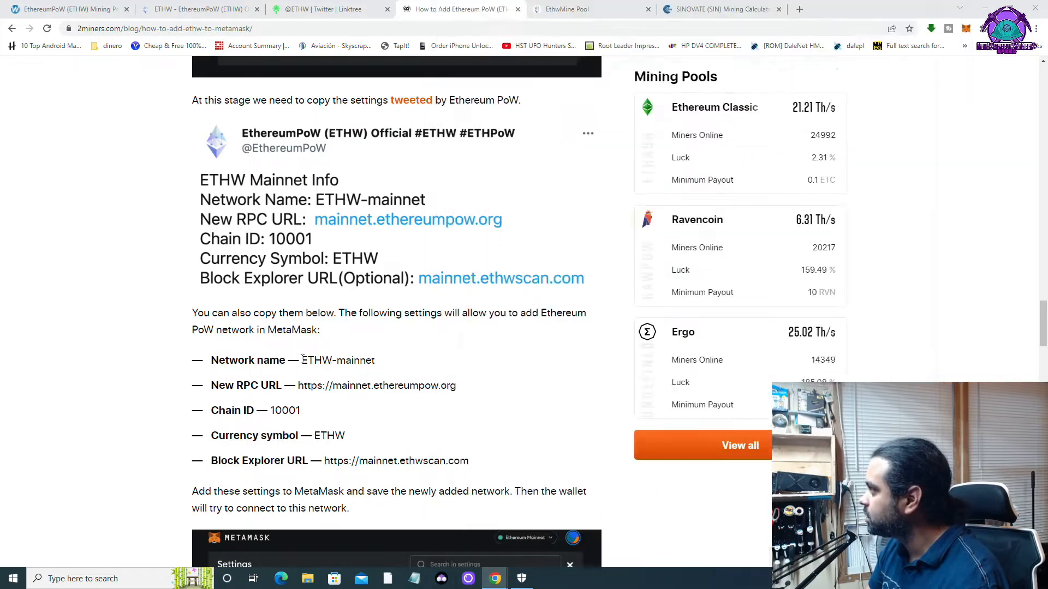
right_click(364, 362)
left_click(387, 375)
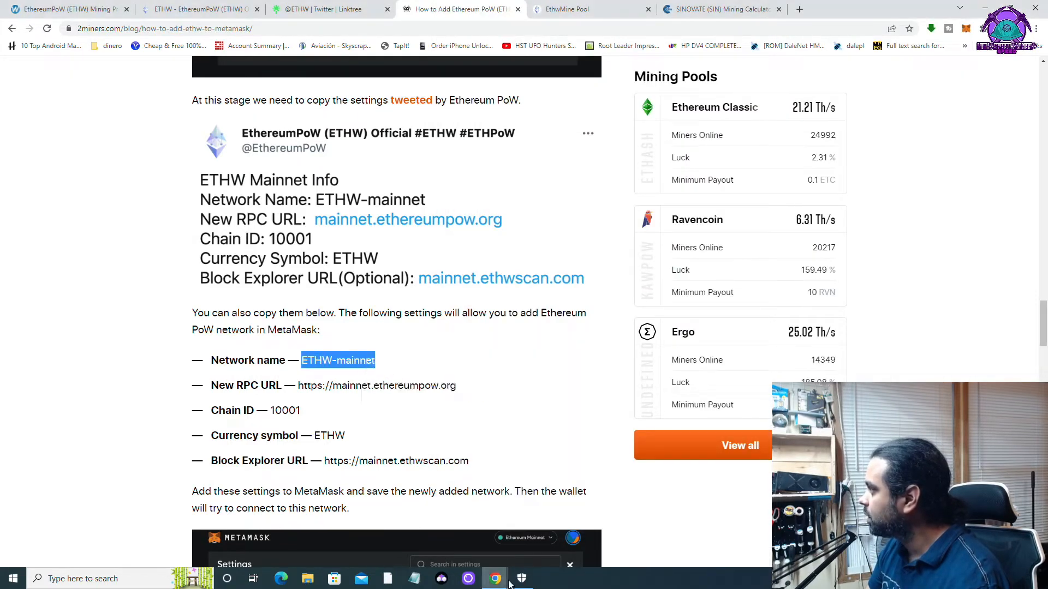
mouse_move(494, 583)
left_click(540, 526)
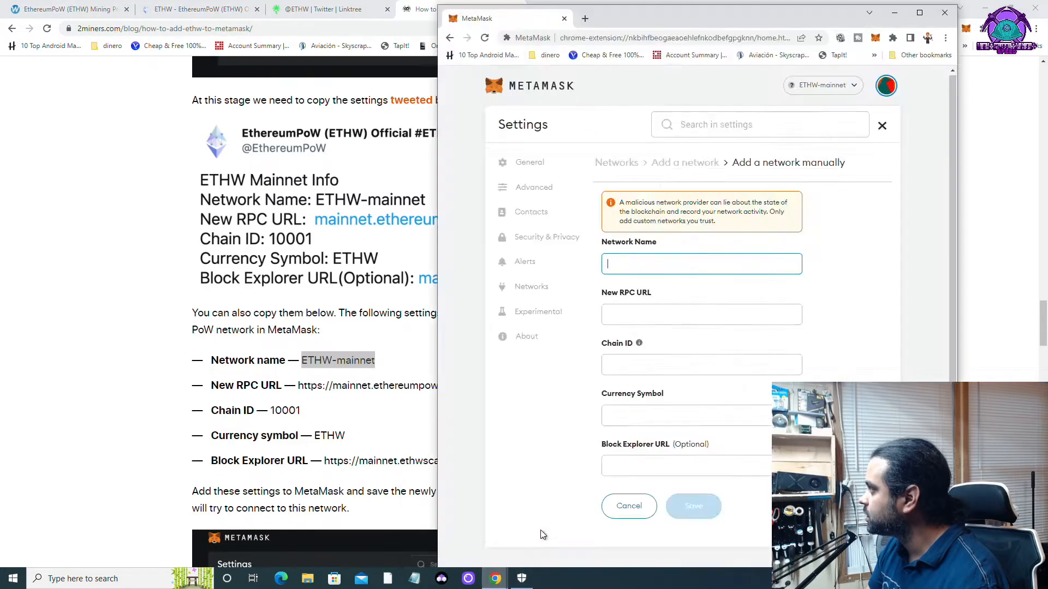
right_click(624, 267)
left_click(633, 350)
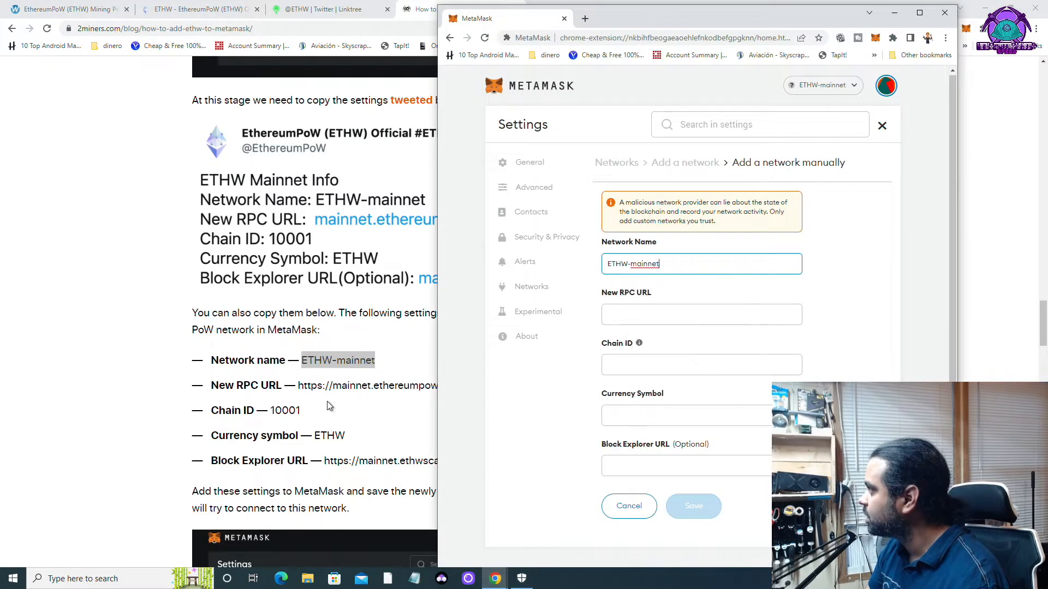
left_click(326, 401)
left_click_drag(299, 385, 466, 388)
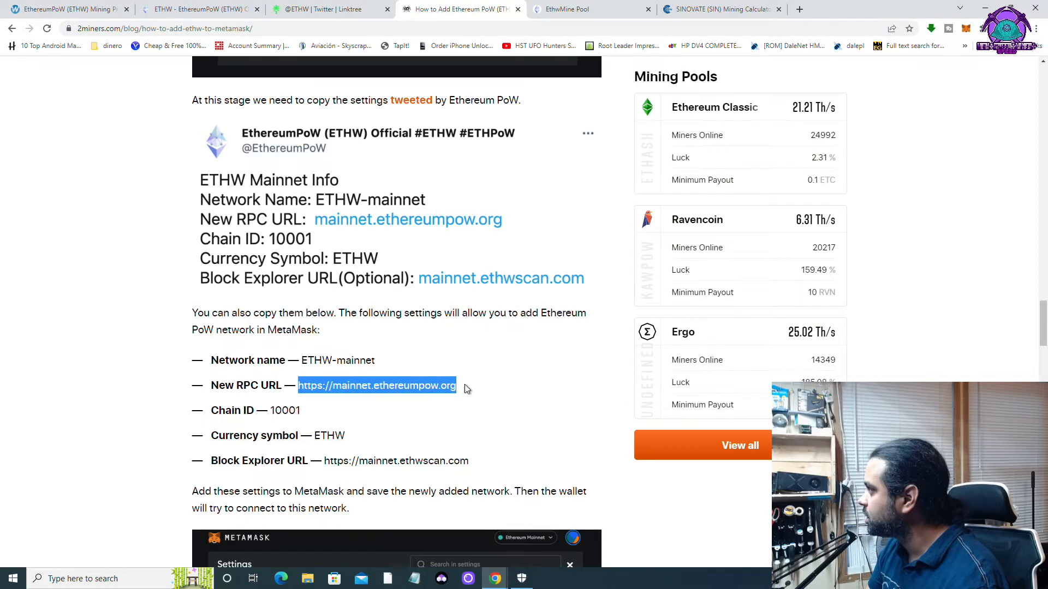
right_click(440, 387)
left_click(462, 395)
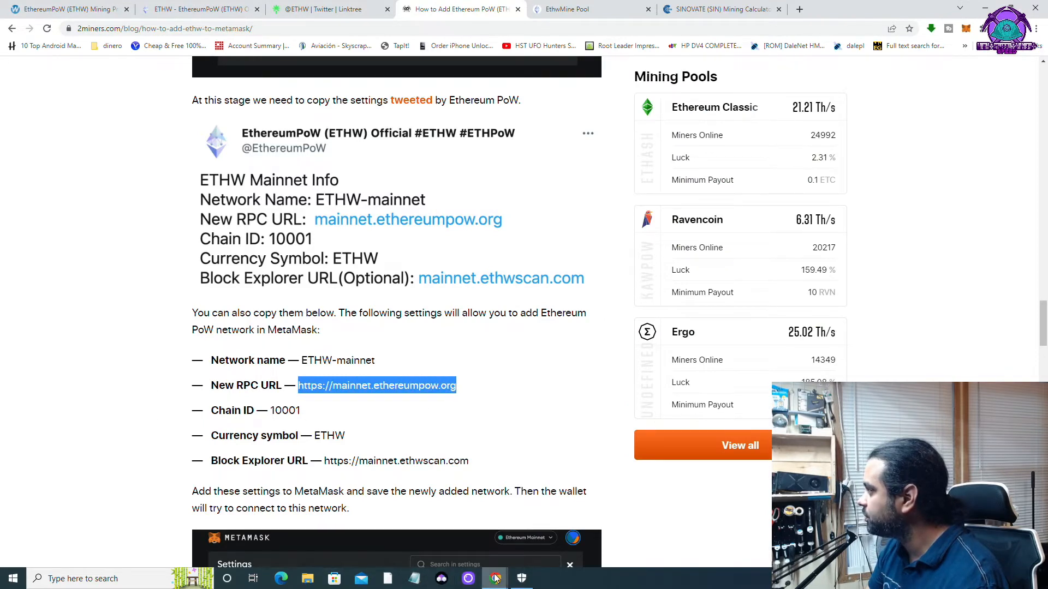
mouse_move(516, 567)
left_click(554, 530)
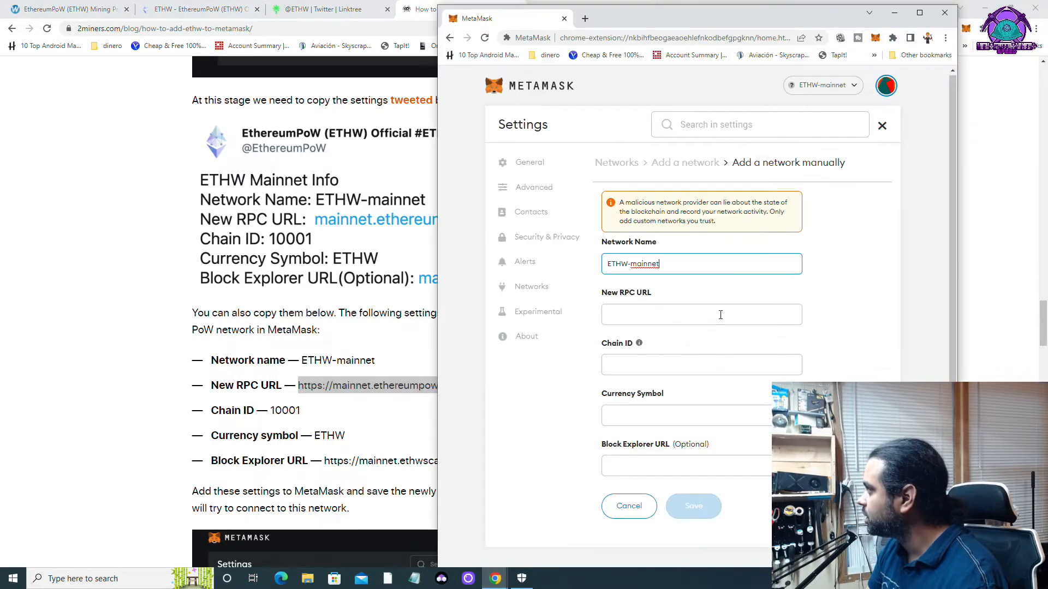
right_click(675, 315)
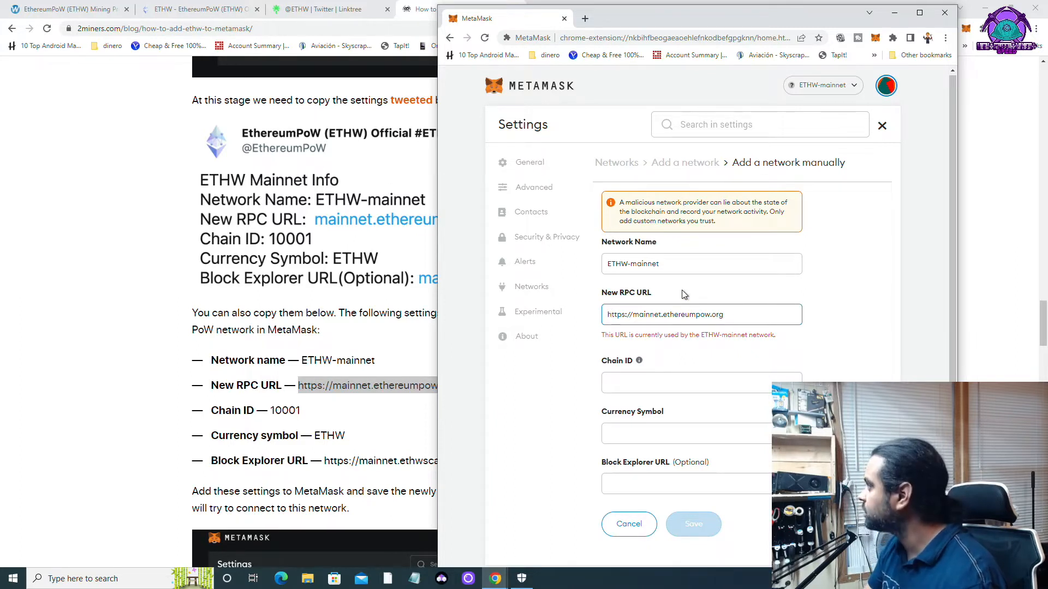
left_click(649, 379)
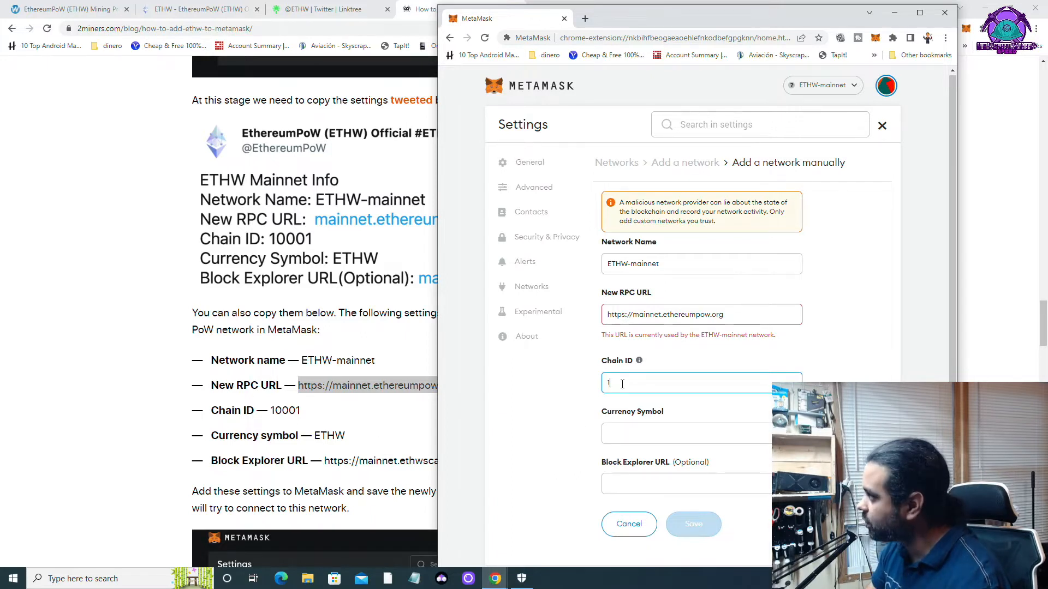
type("1000")
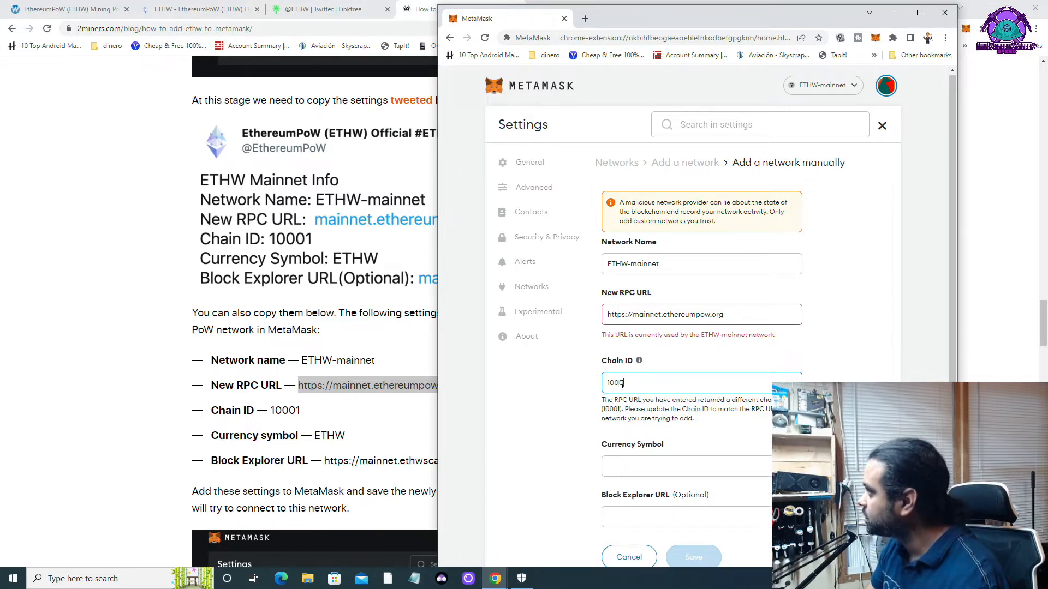
type("1")
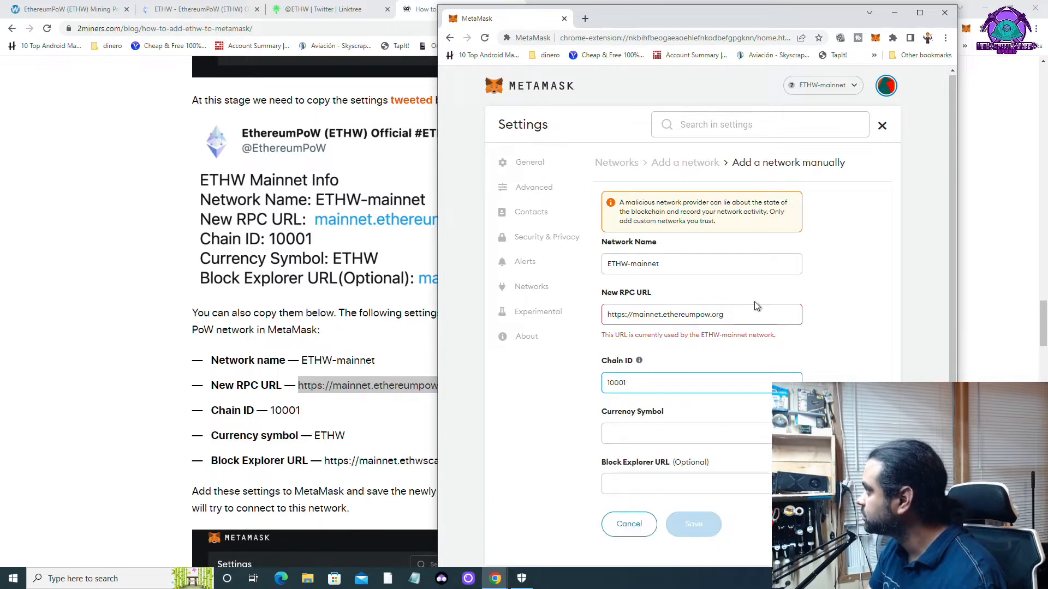
left_click(745, 318)
key("BackSpace")
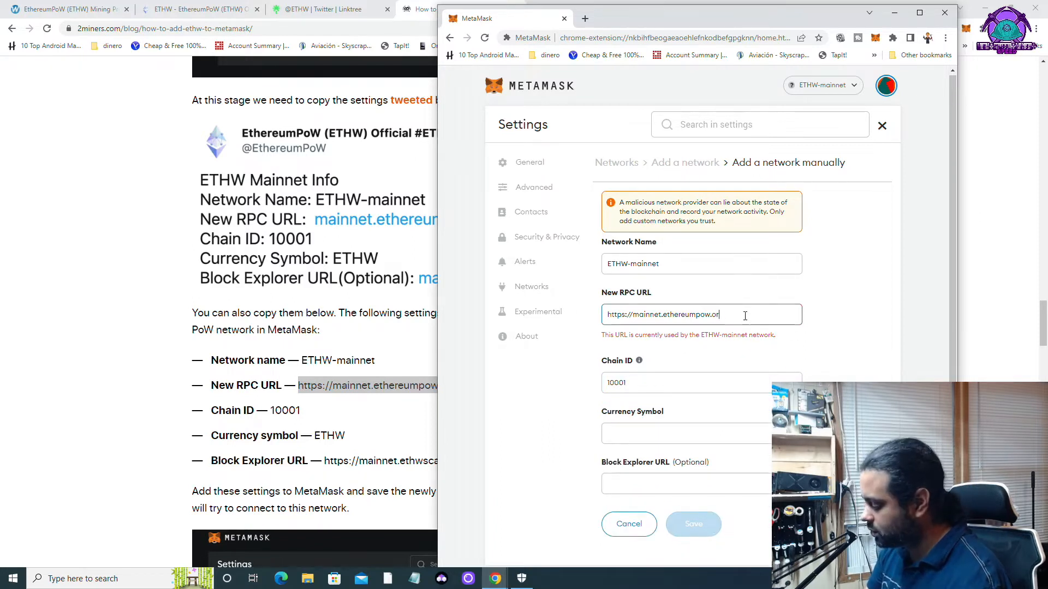
type("g")
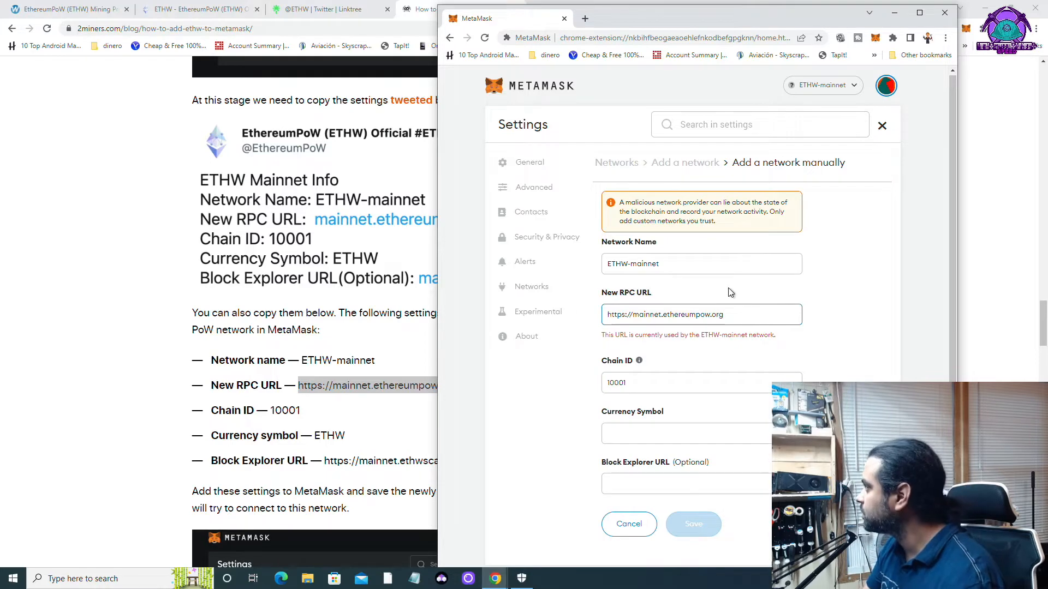
Copy the currency symbol ETHW from the article into the Currency Symbol field.
left_click(331, 407)
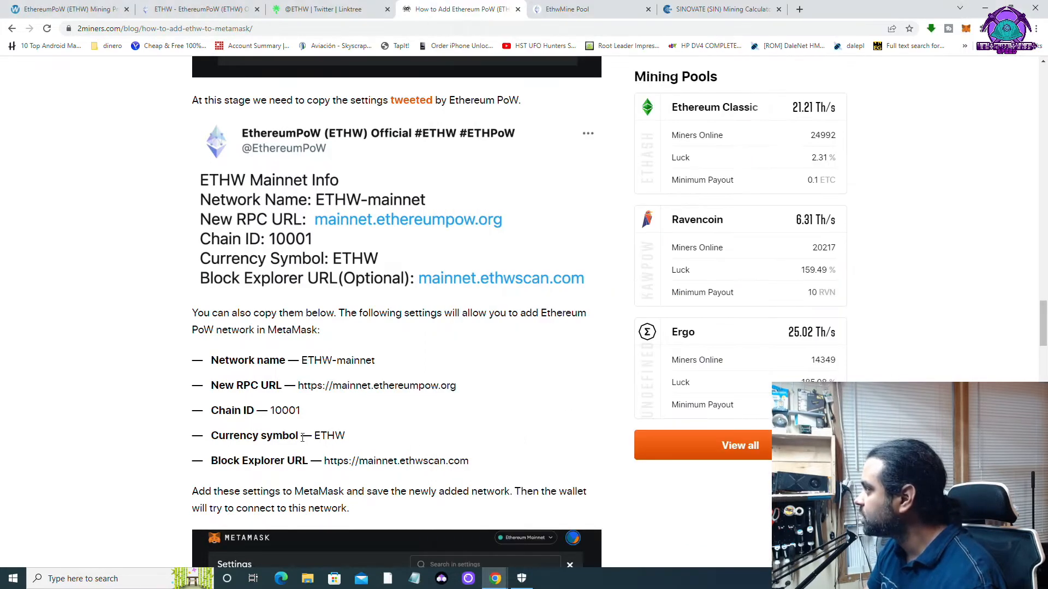
left_click_drag(319, 435, 352, 439)
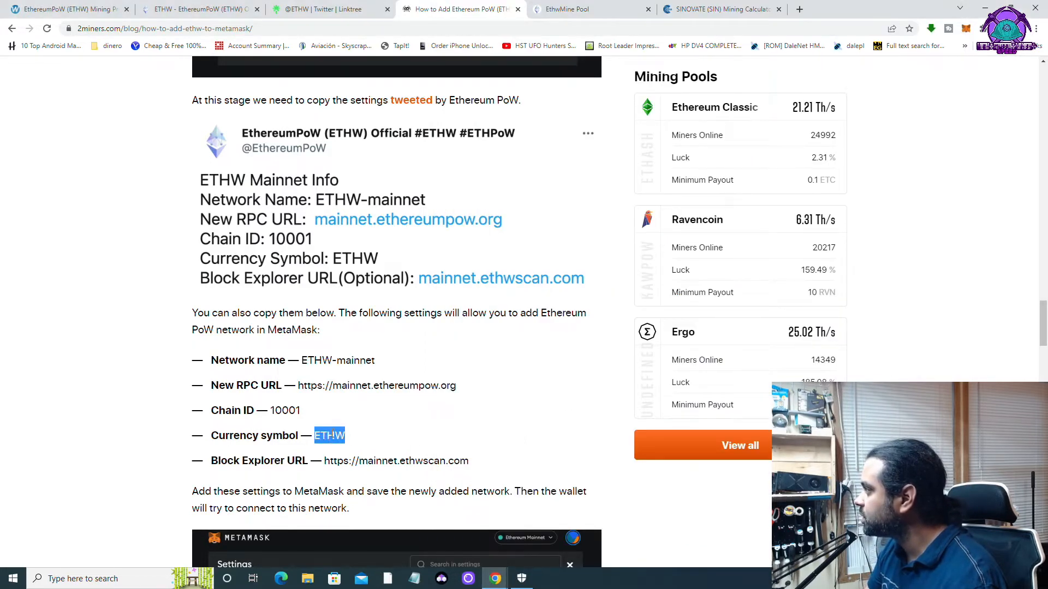
right_click(333, 435)
left_click(382, 445)
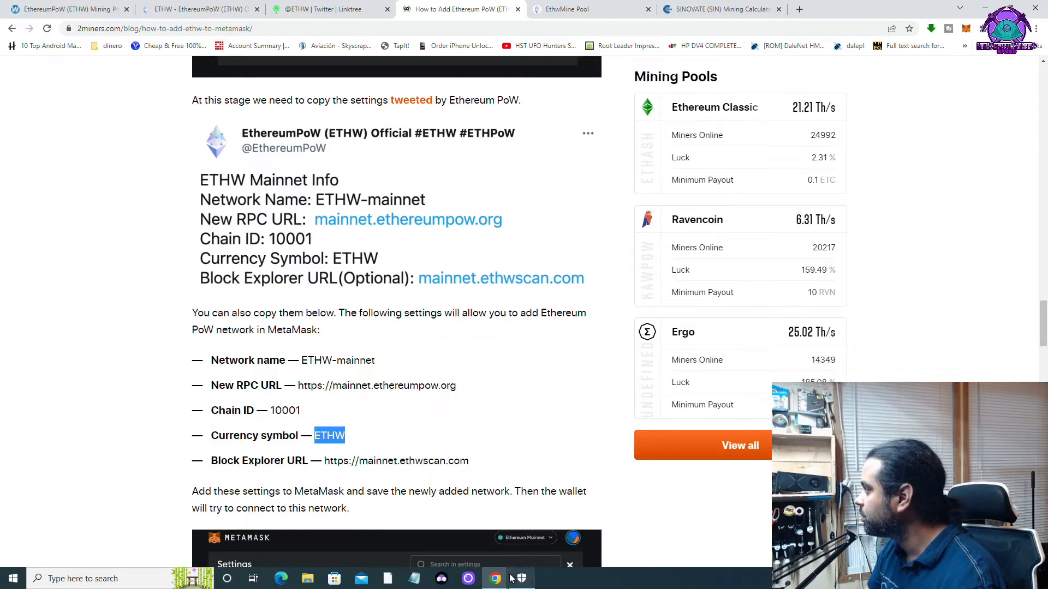
mouse_move(498, 577)
left_click(554, 524)
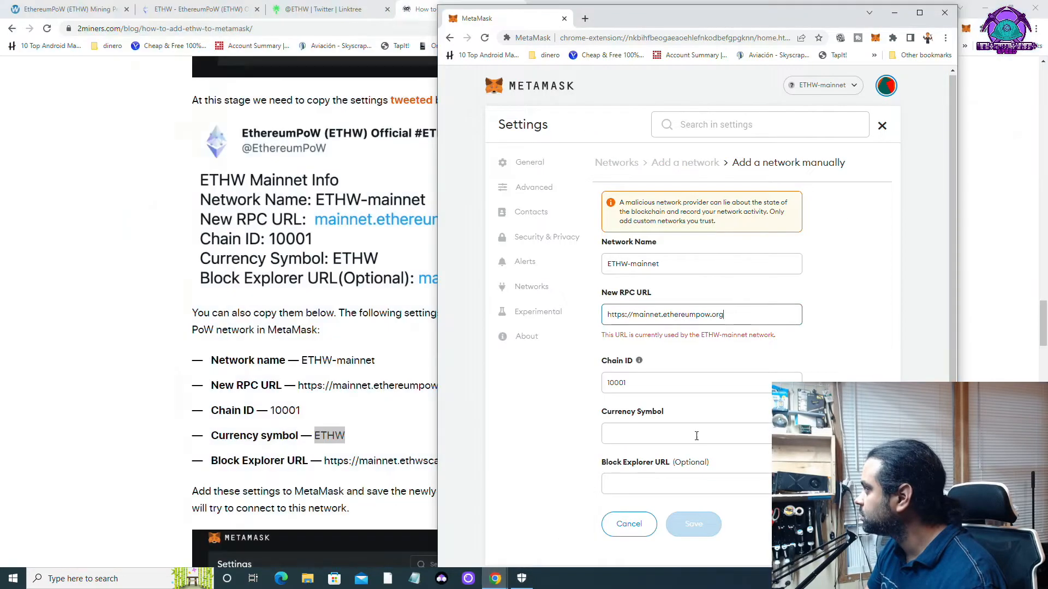
left_click(696, 436)
right_click(624, 433)
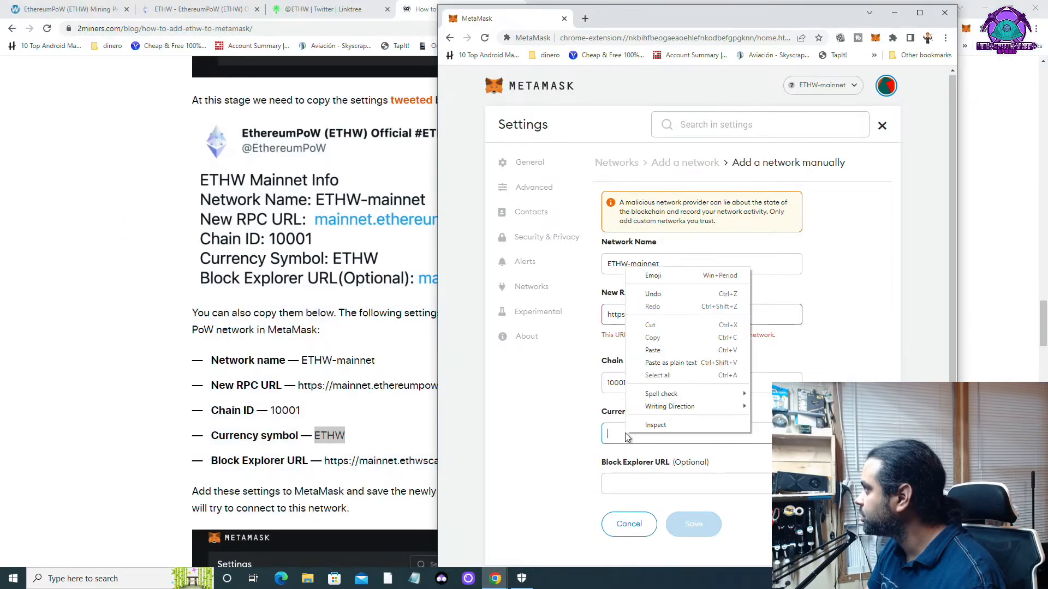
left_click(671, 350)
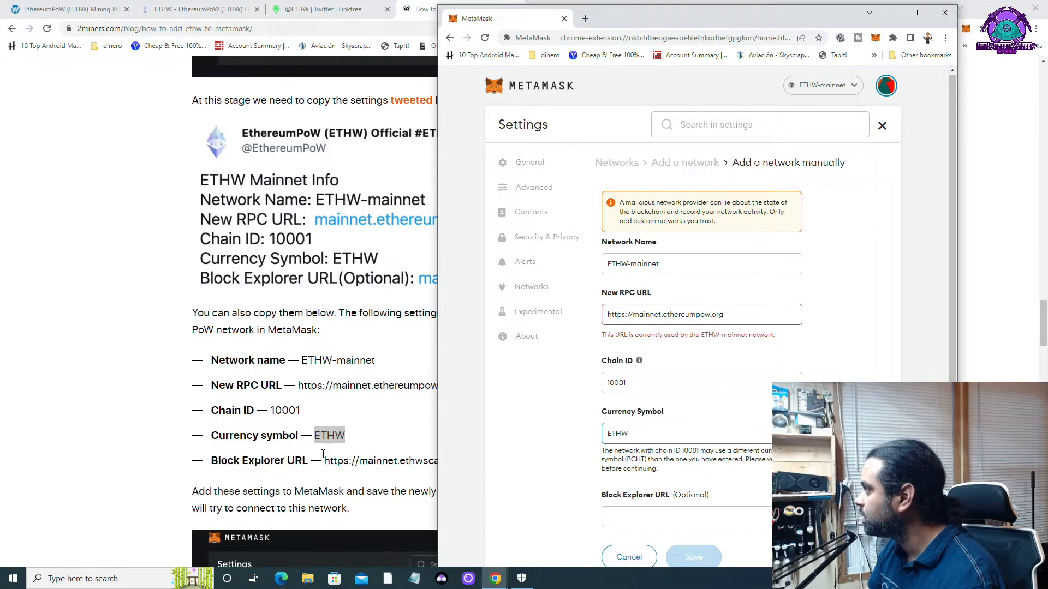
left_click(327, 459)
left_click_drag(325, 460, 493, 468)
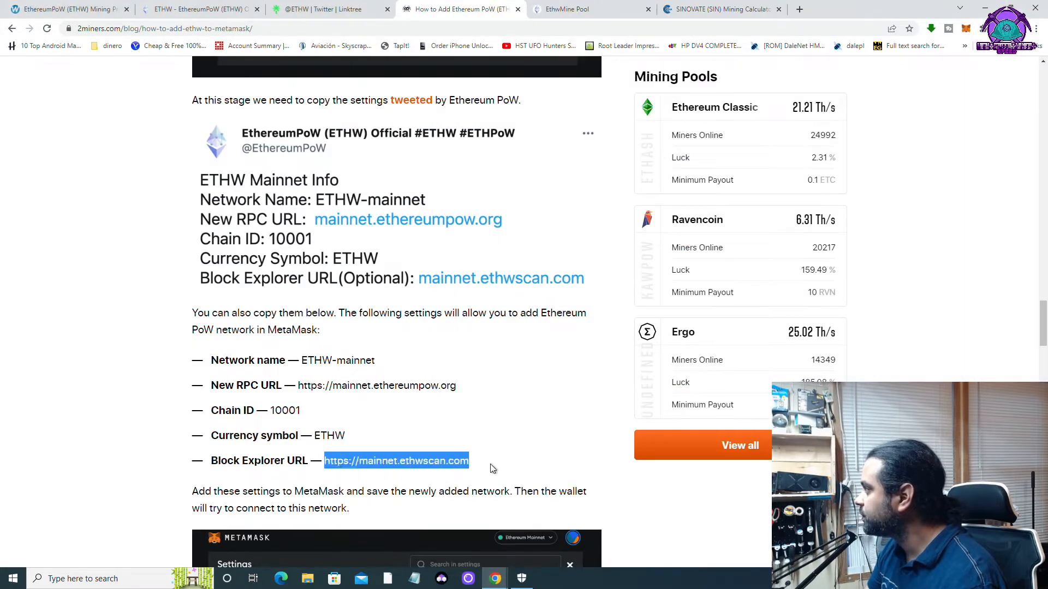
right_click(378, 462)
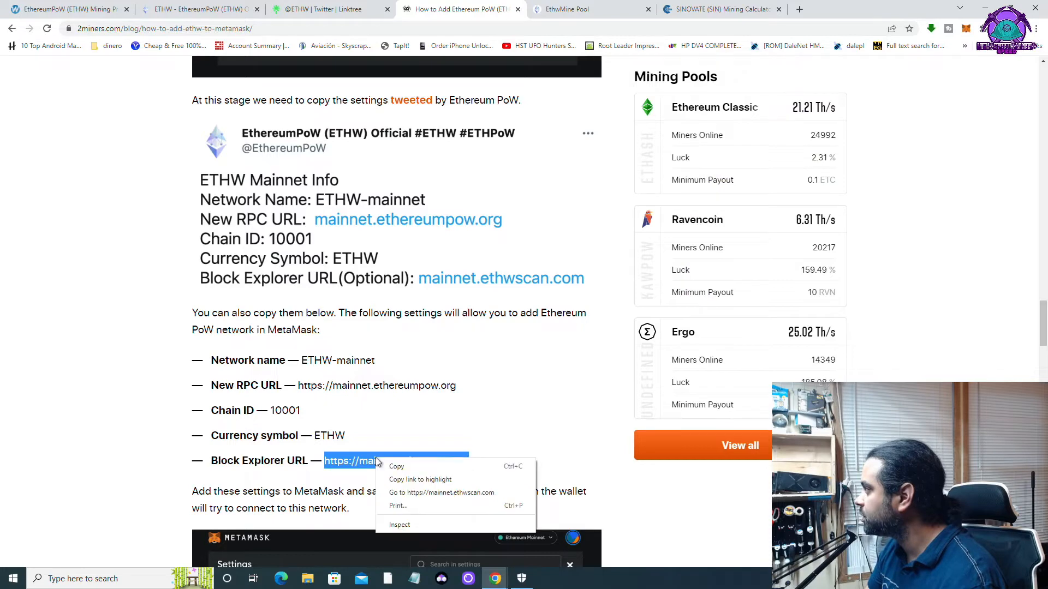
left_click(395, 468)
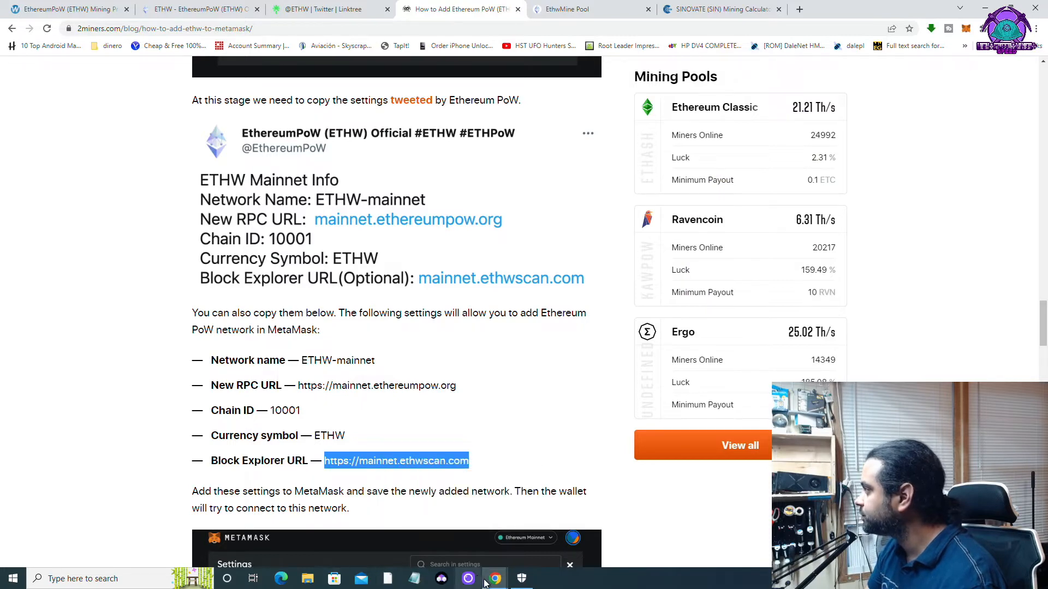
mouse_move(494, 579)
left_click(546, 540)
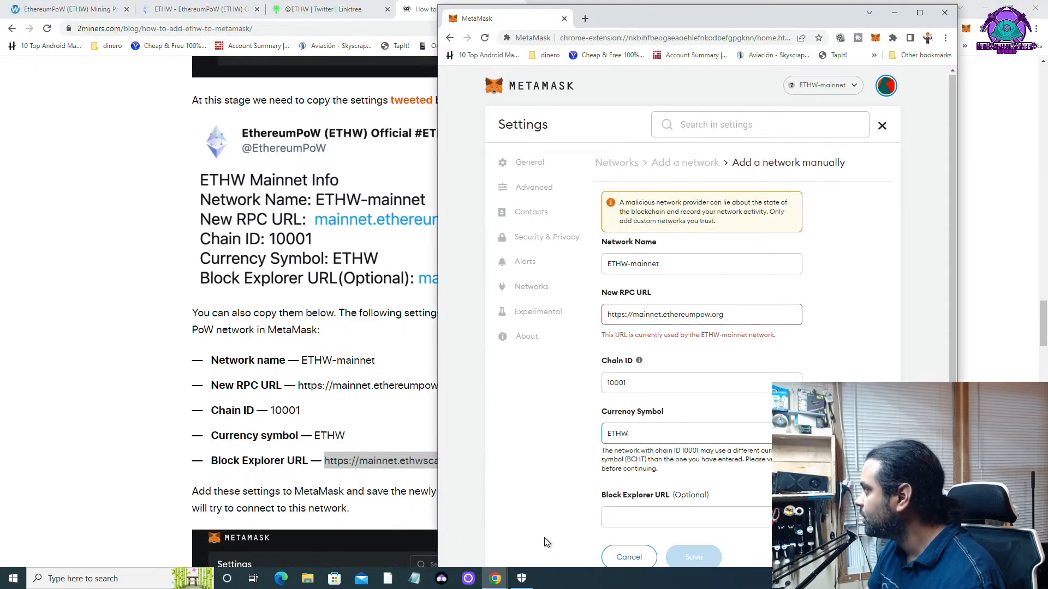
right_click(631, 515)
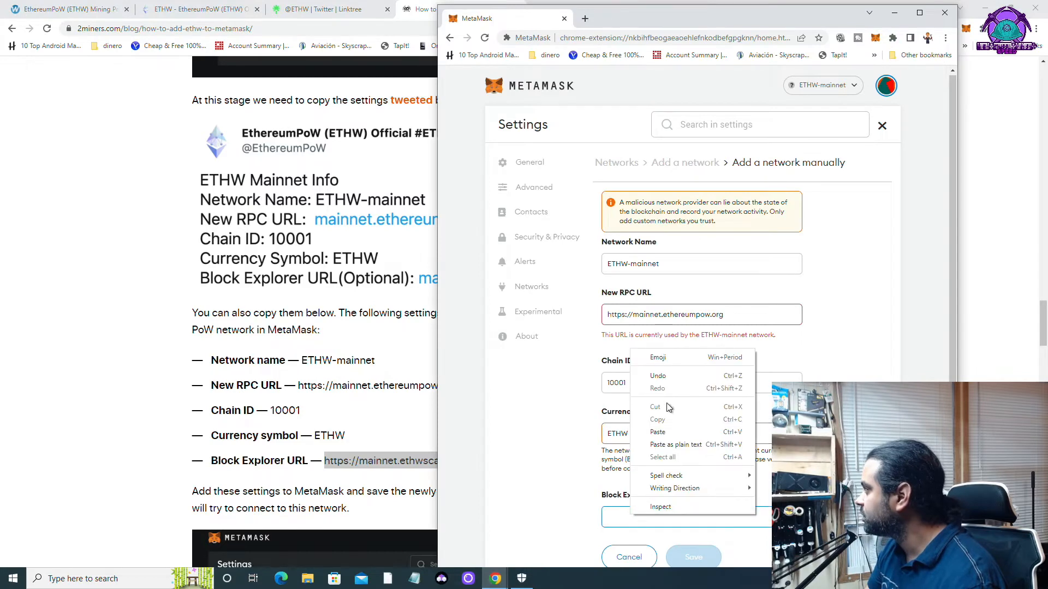
left_click(659, 432)
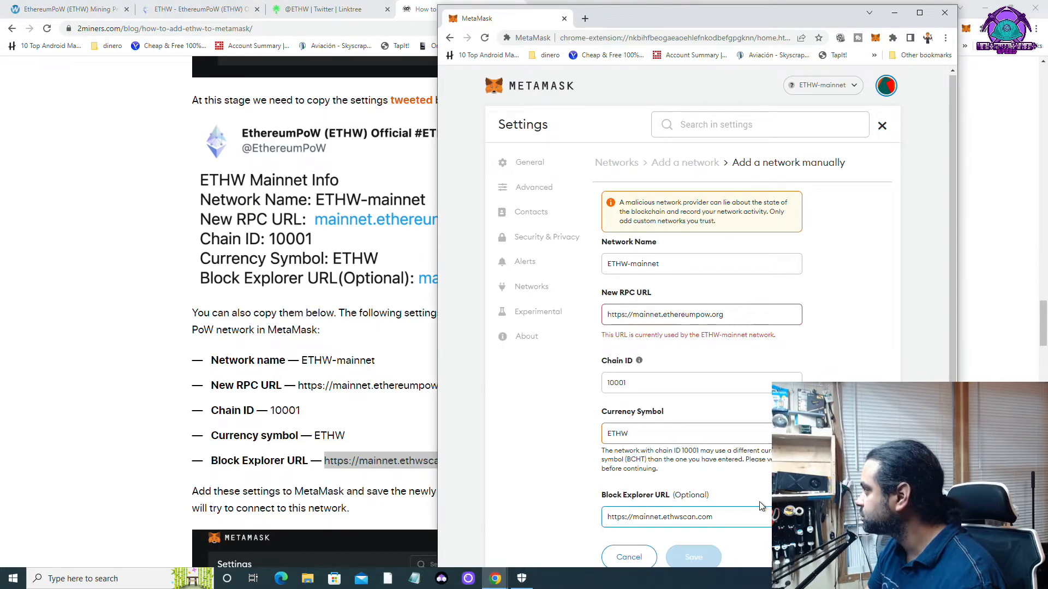
left_click(737, 539)
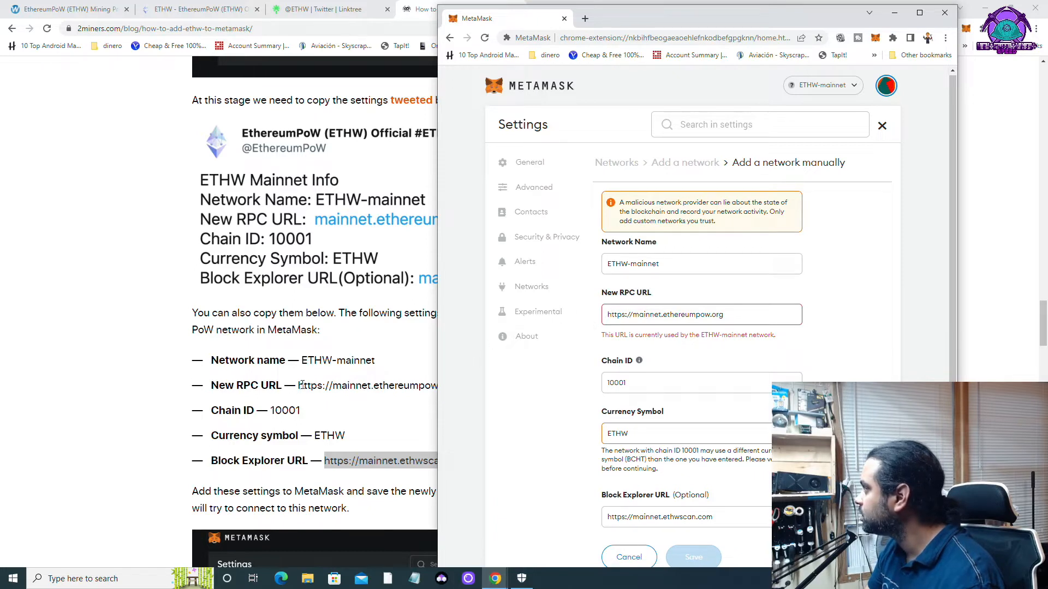
left_click_drag(298, 386, 457, 386)
right_click(438, 385)
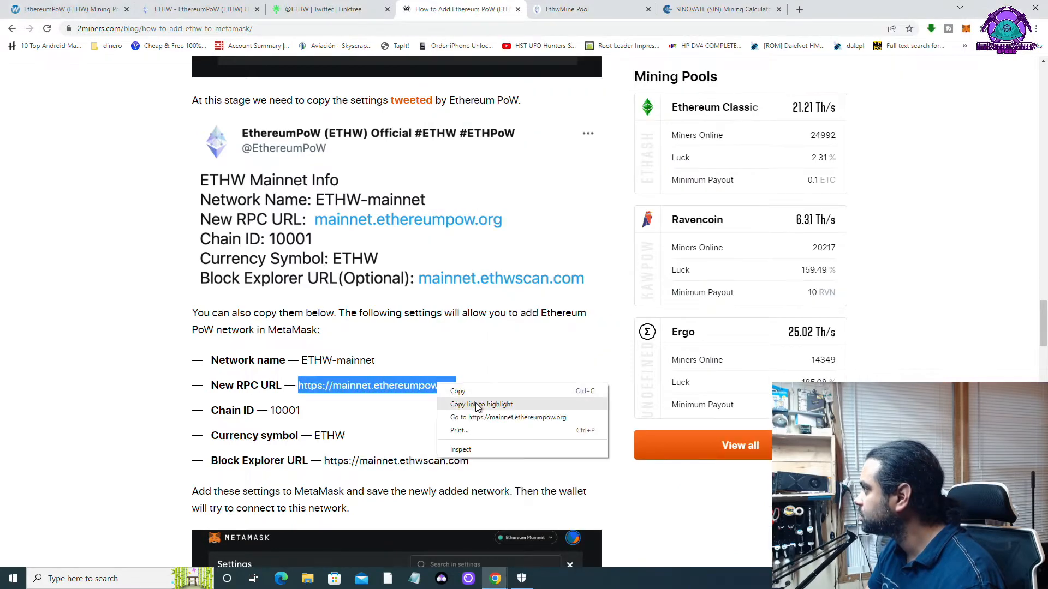
left_click(477, 392)
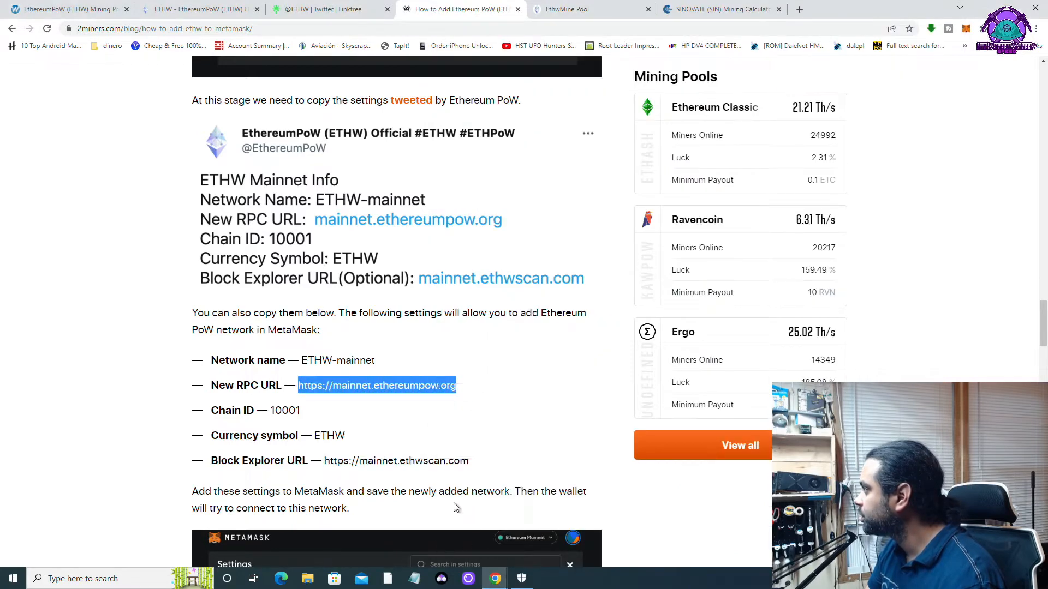
mouse_move(503, 585)
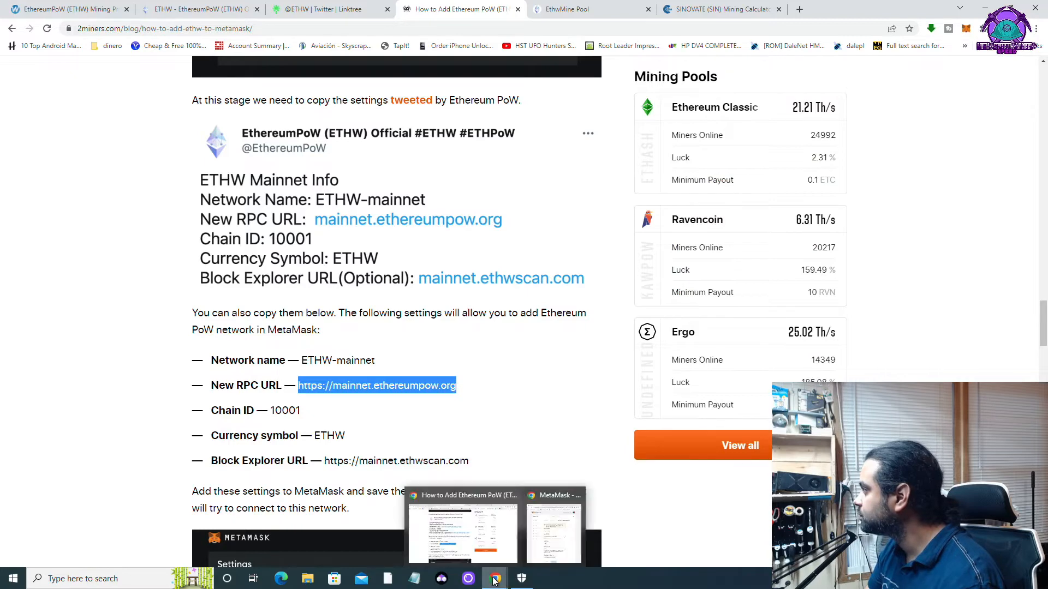
left_click(548, 549)
left_click_drag(722, 314, 535, 317)
key("ctrl+v")
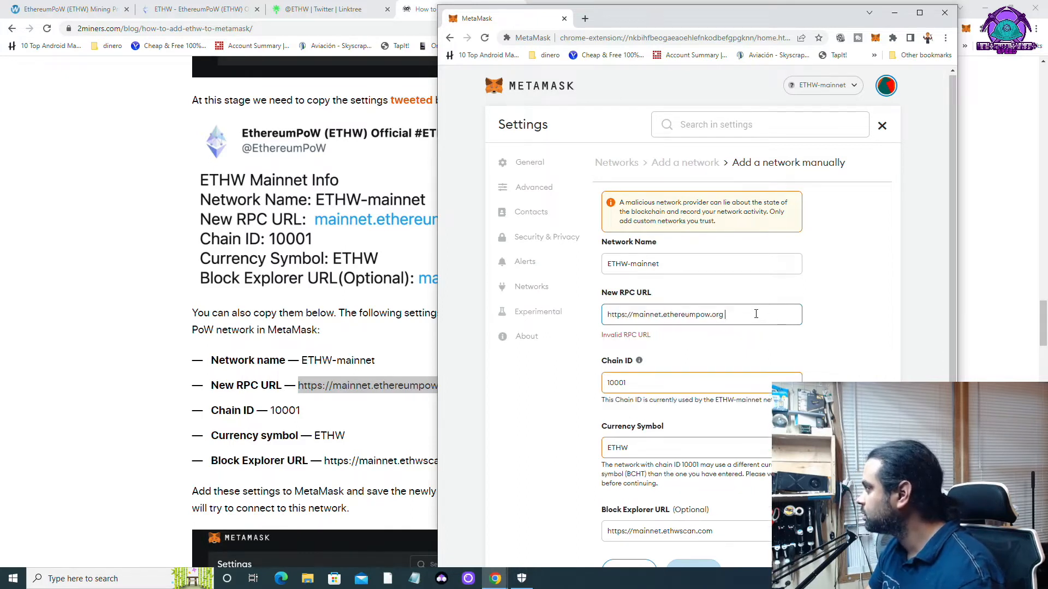
key("BackSpace")
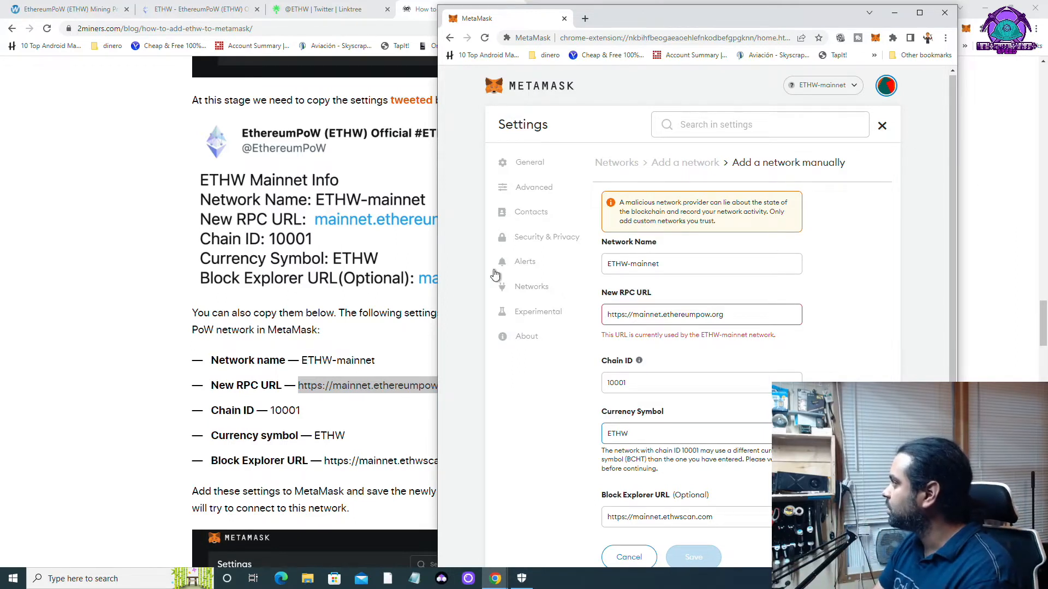
Leave the network form, browse Activity, Assets and Send, then copy the Account 1 address.
left_click(882, 126)
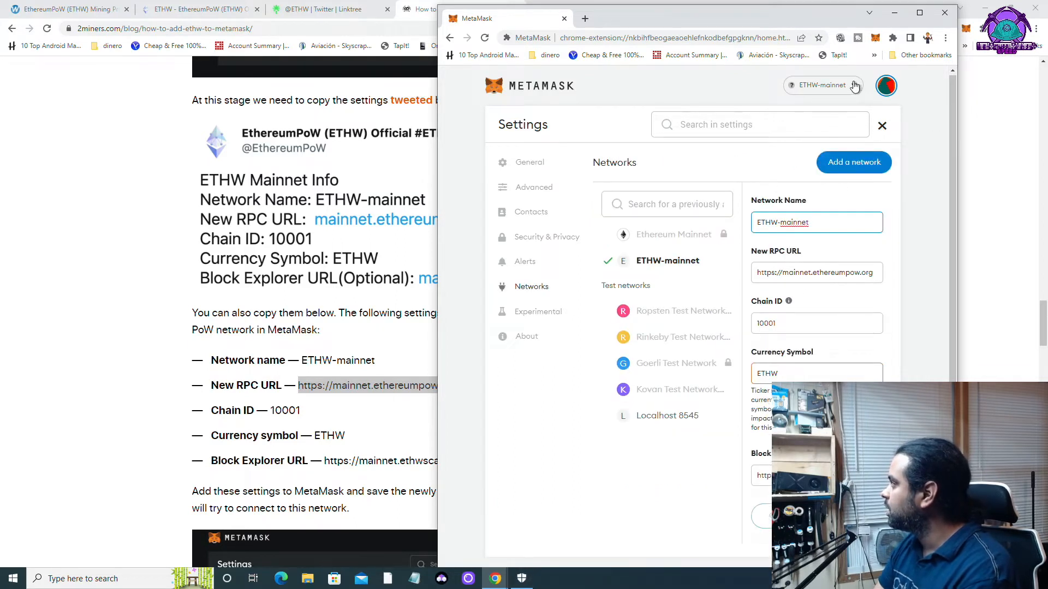
left_click(535, 87)
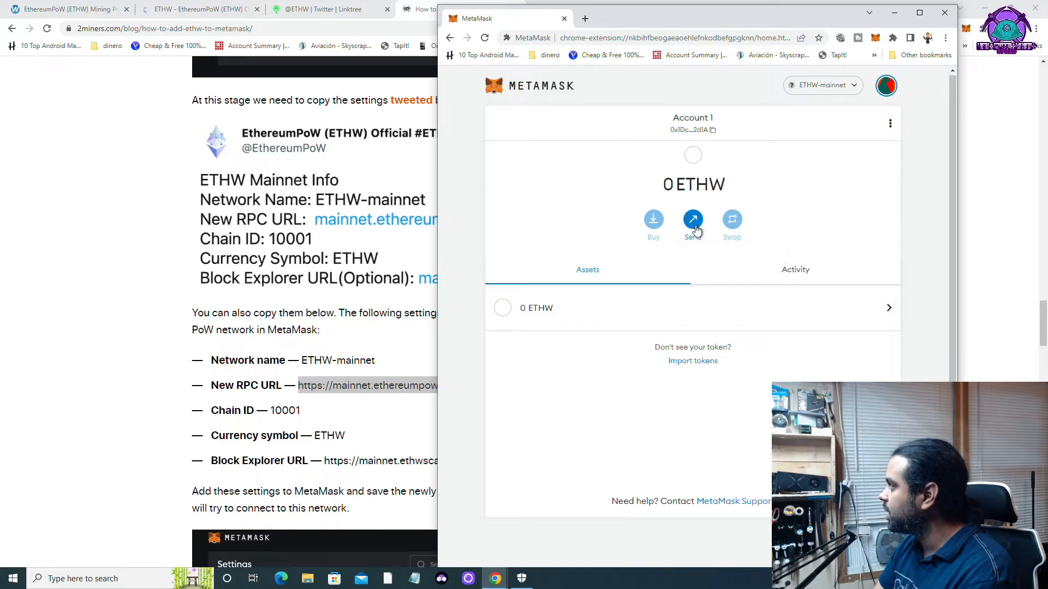
left_click(791, 271)
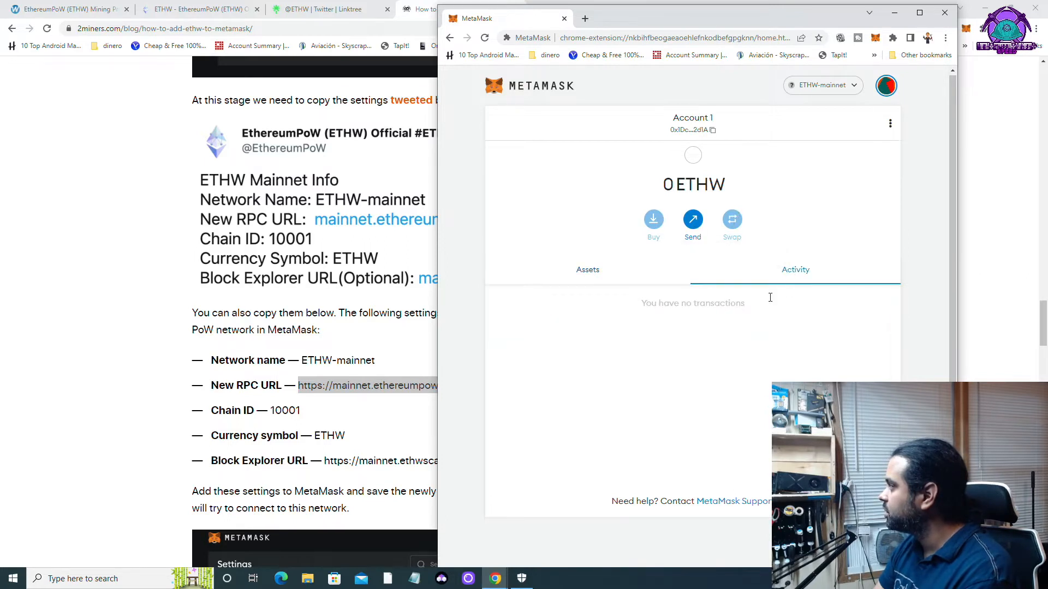
left_click(589, 270)
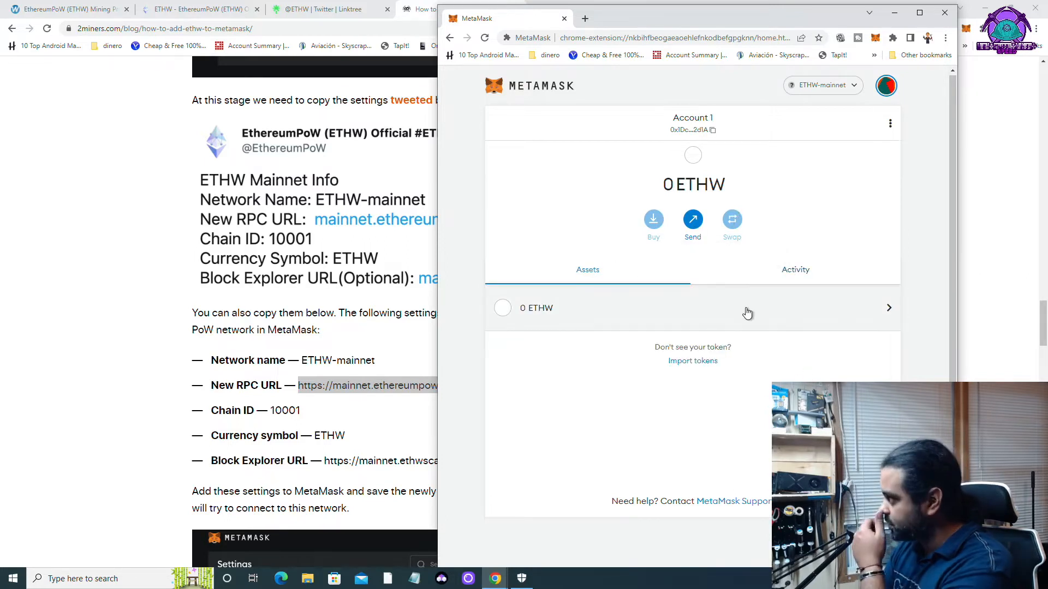
left_click(660, 314)
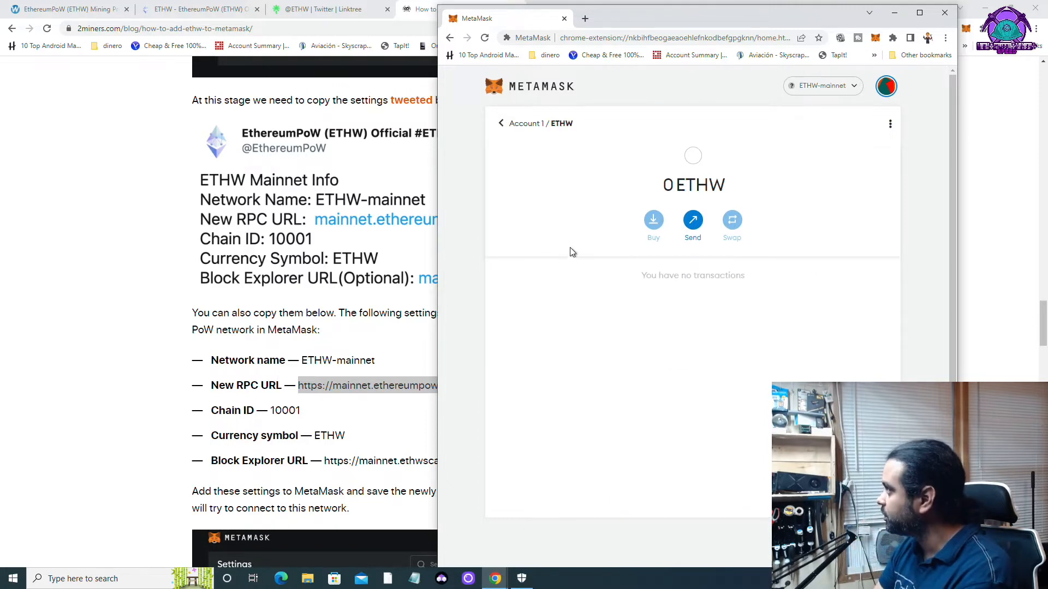
left_click(694, 221)
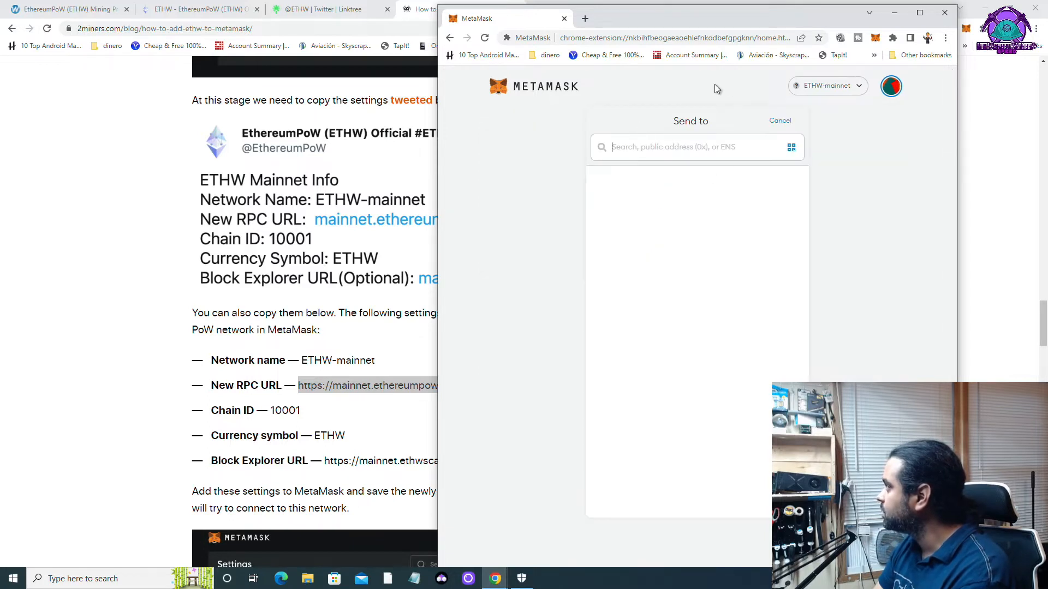
left_click(527, 87)
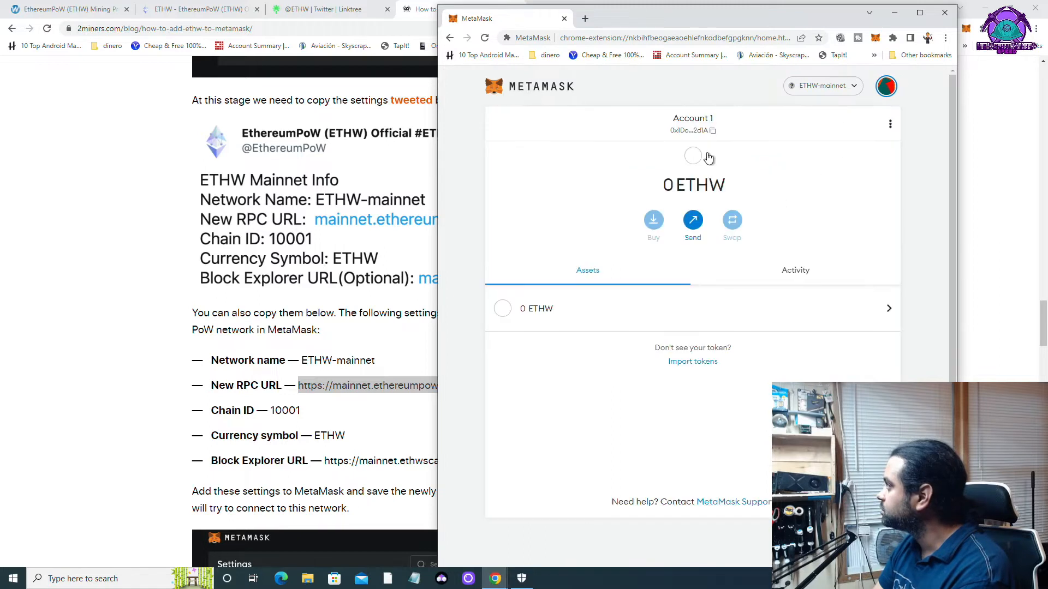
left_click(702, 131)
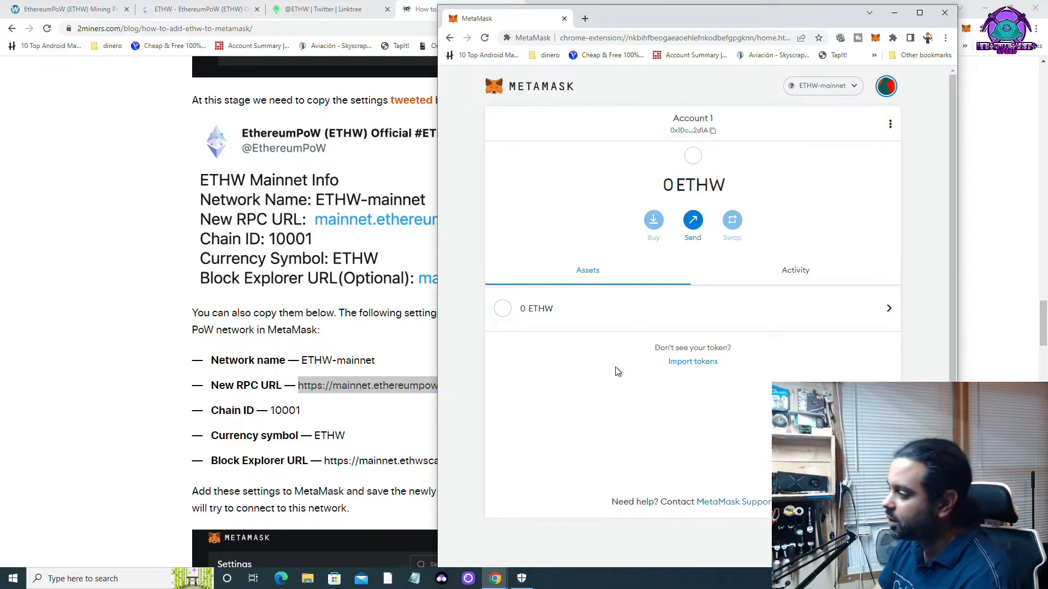
Minimize MetaMask and scroll the 2Miners ETHW article back to its introduction.
left_click(894, 12)
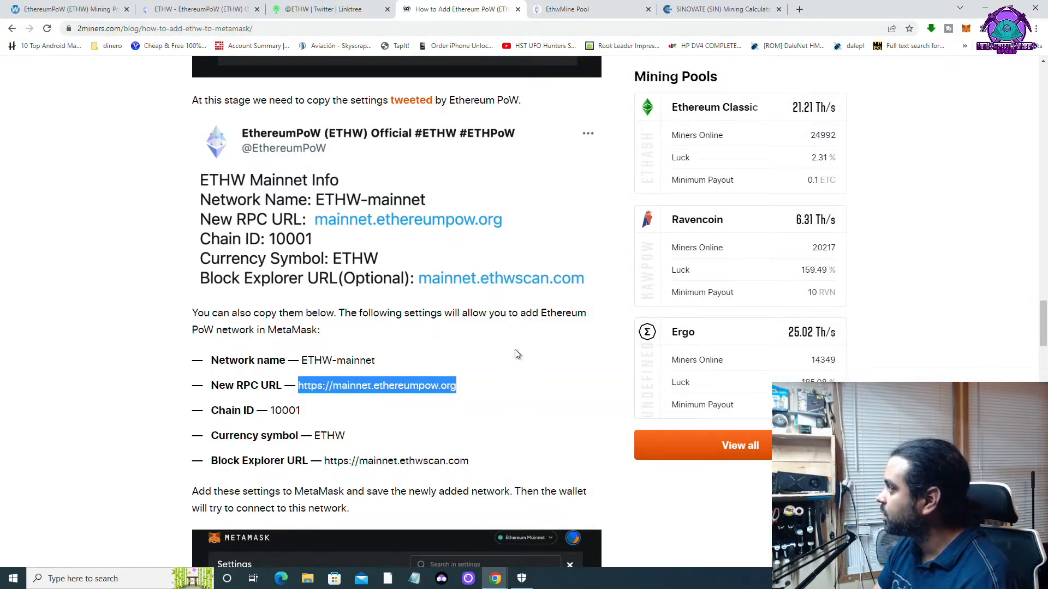
scroll(524, 352, "up", 10)
scroll(525, 352, "up", 15)
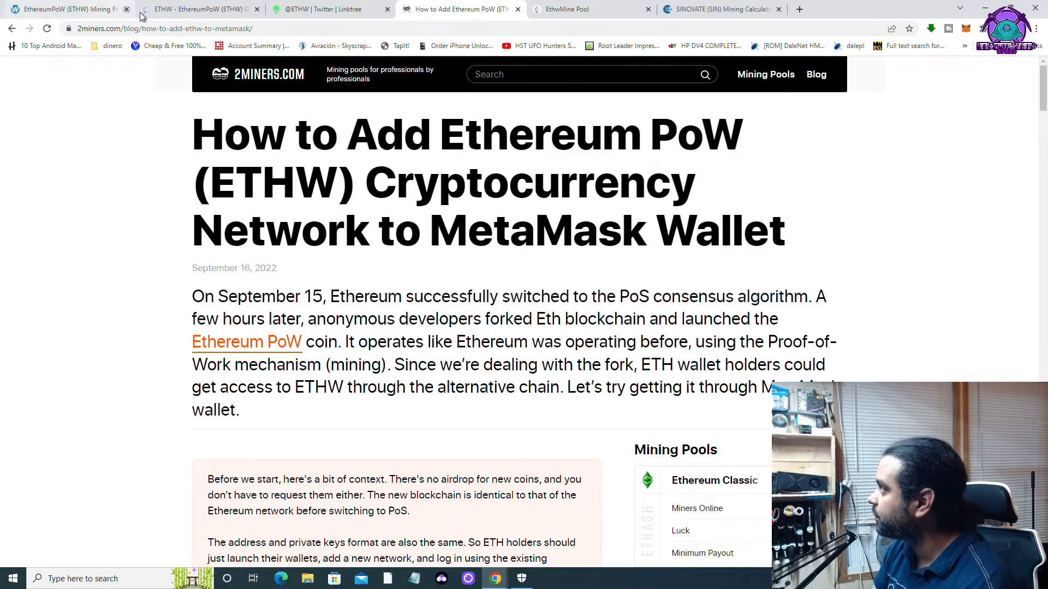
On the EthwMine Pool help page, select 'T-Rex' and search it on DuckDuckGo.
left_click(308, 9)
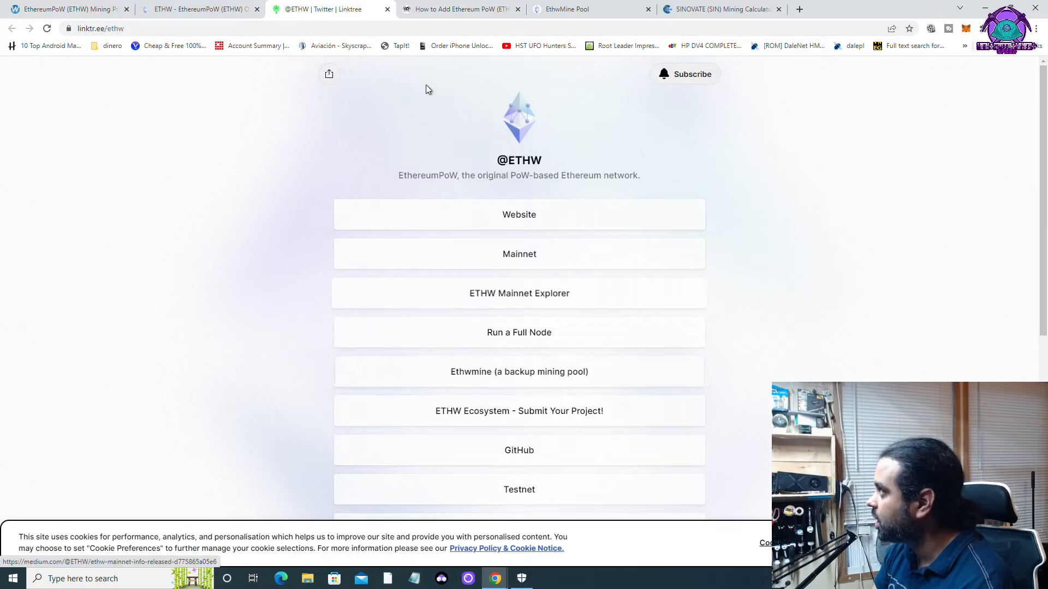
left_click(217, 10)
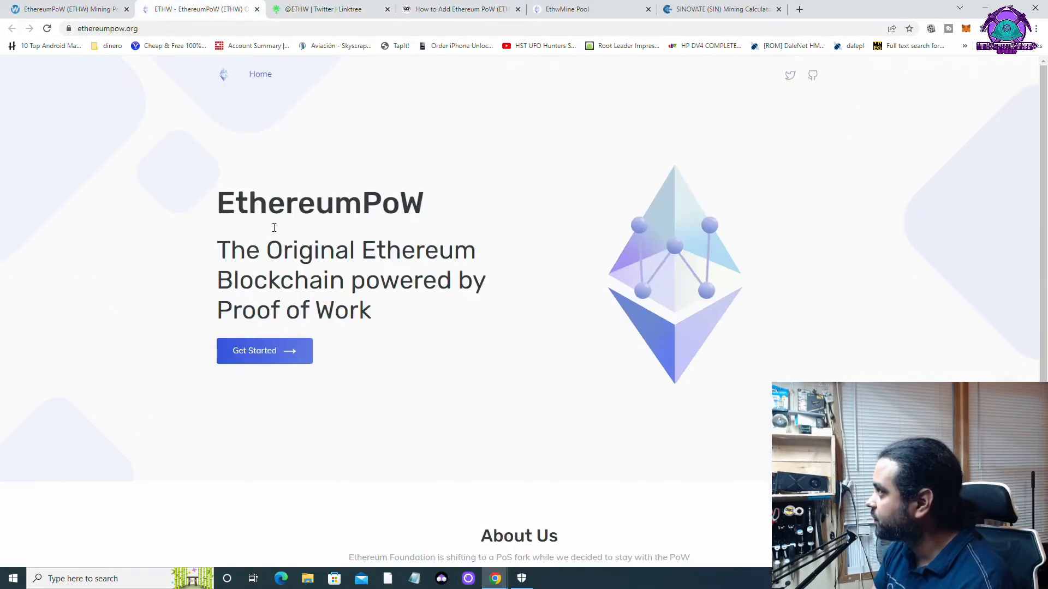
left_click(350, 11)
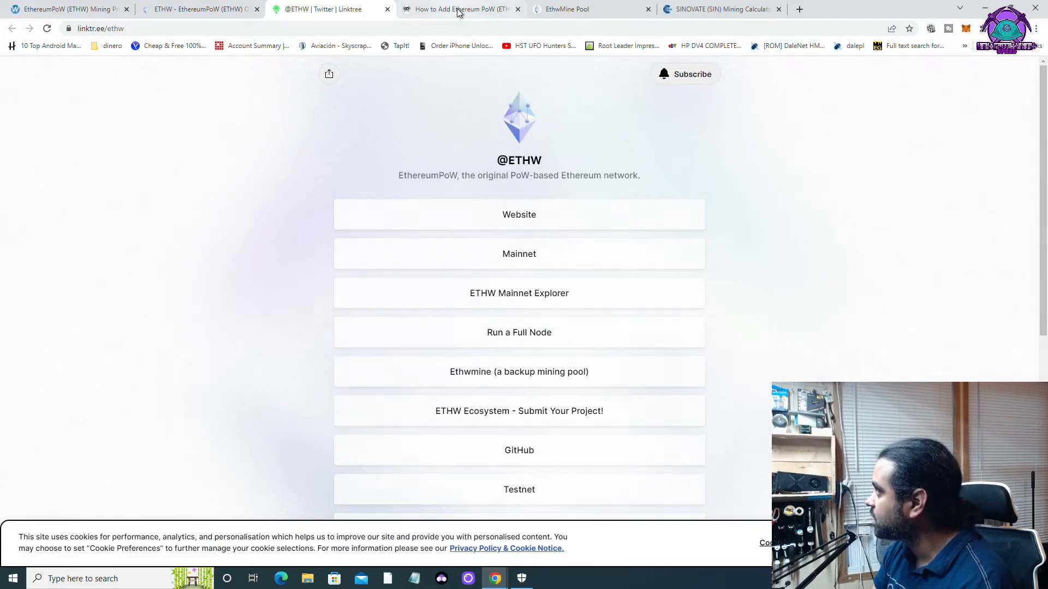
left_click(568, 9)
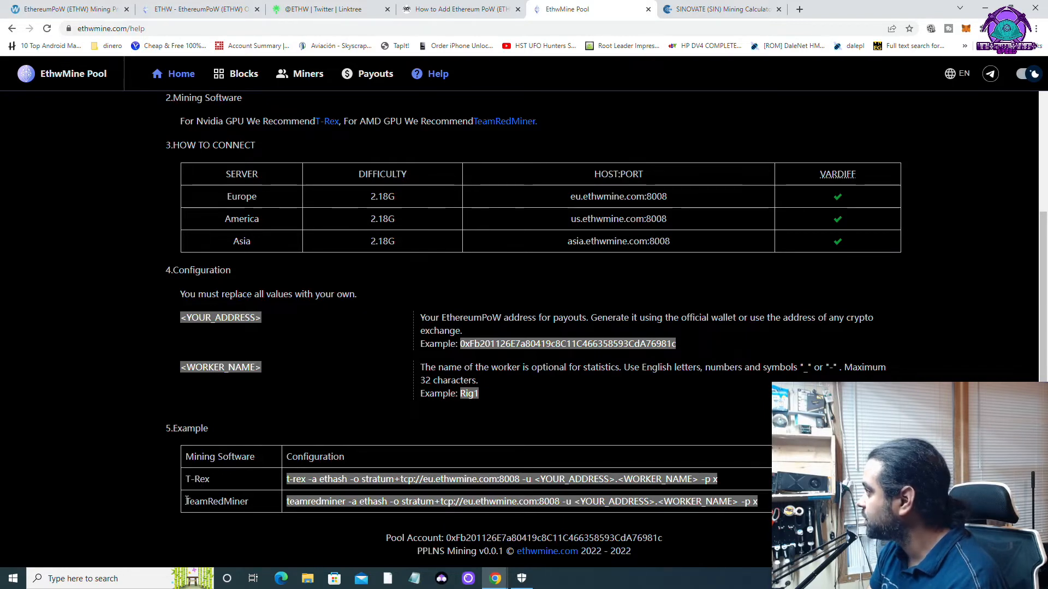
left_click_drag(185, 479, 213, 481)
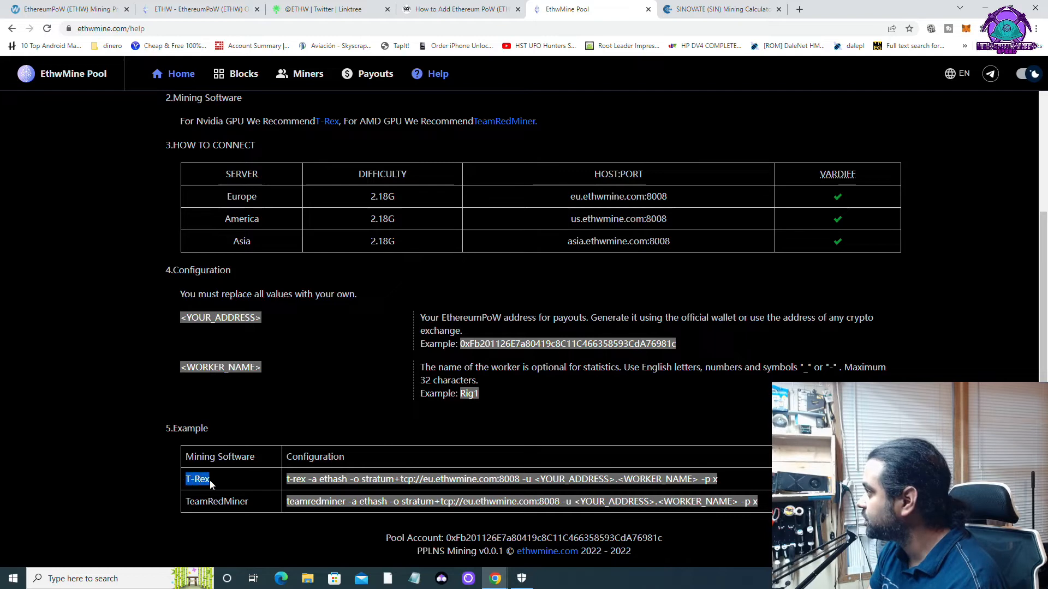
right_click(203, 482)
left_click(261, 515)
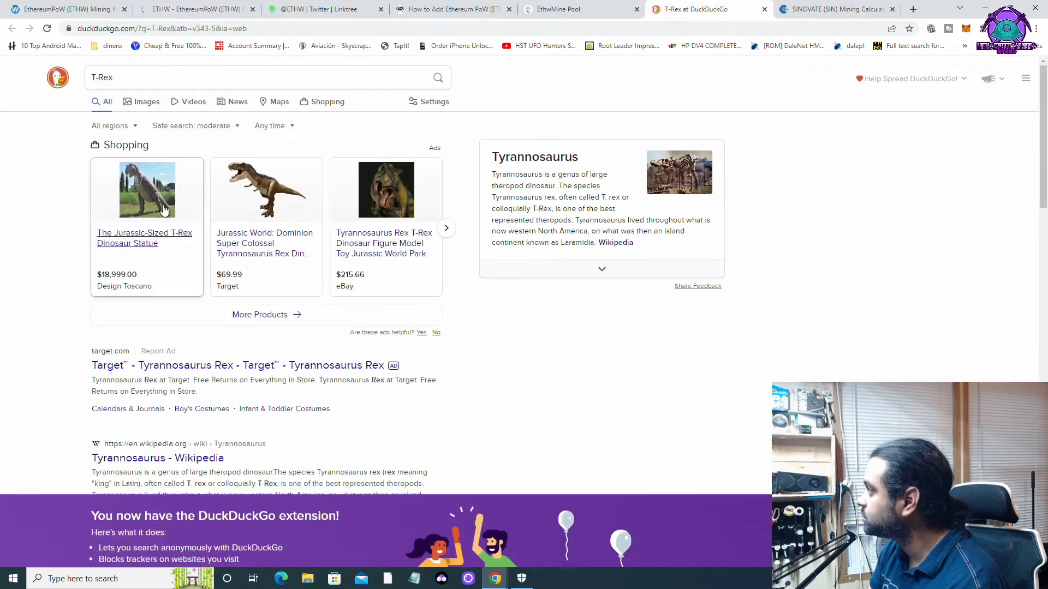
Refine the search to 't-rex miner github' and open the trexminer/T-Rex releases page.
left_click(128, 78)
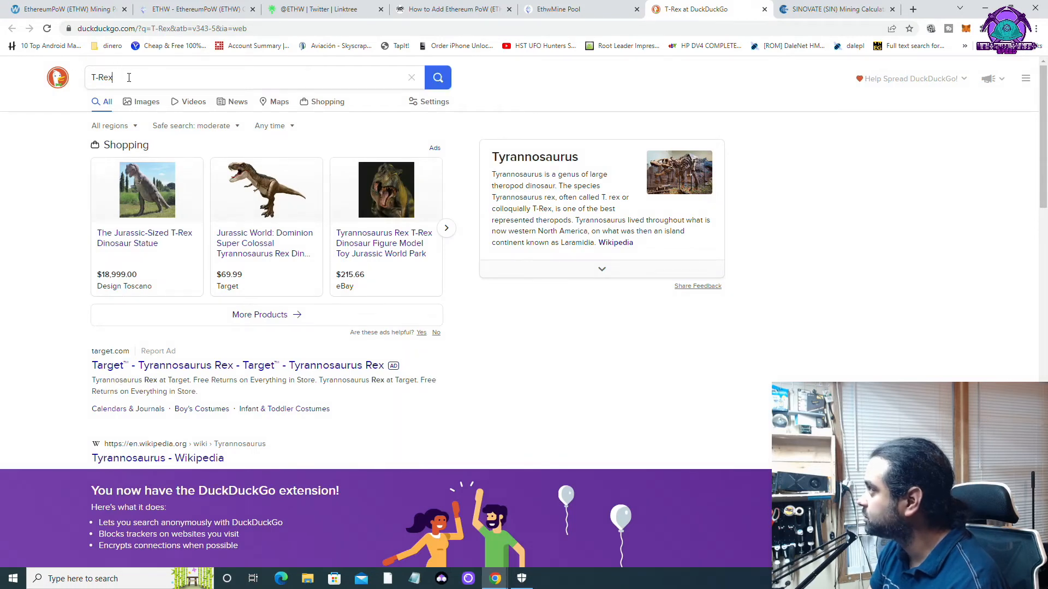
type("miner")
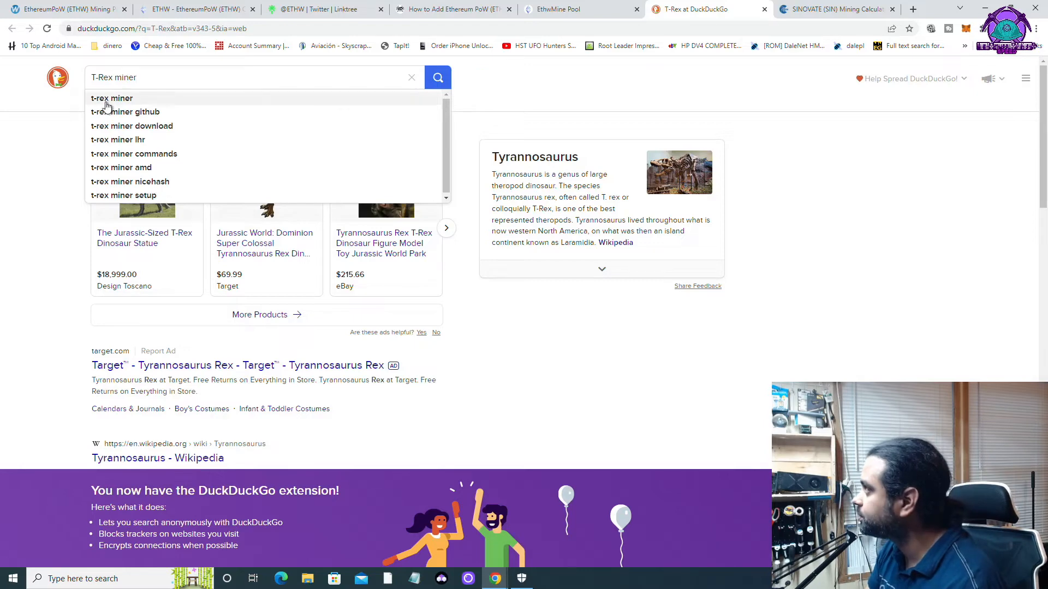
left_click(130, 112)
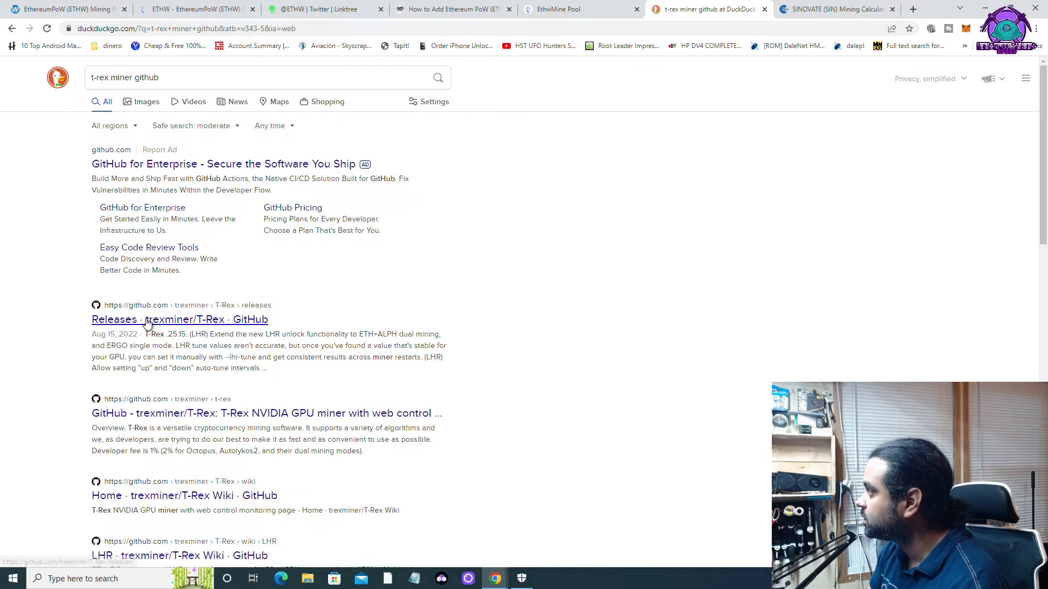
left_click(373, 330)
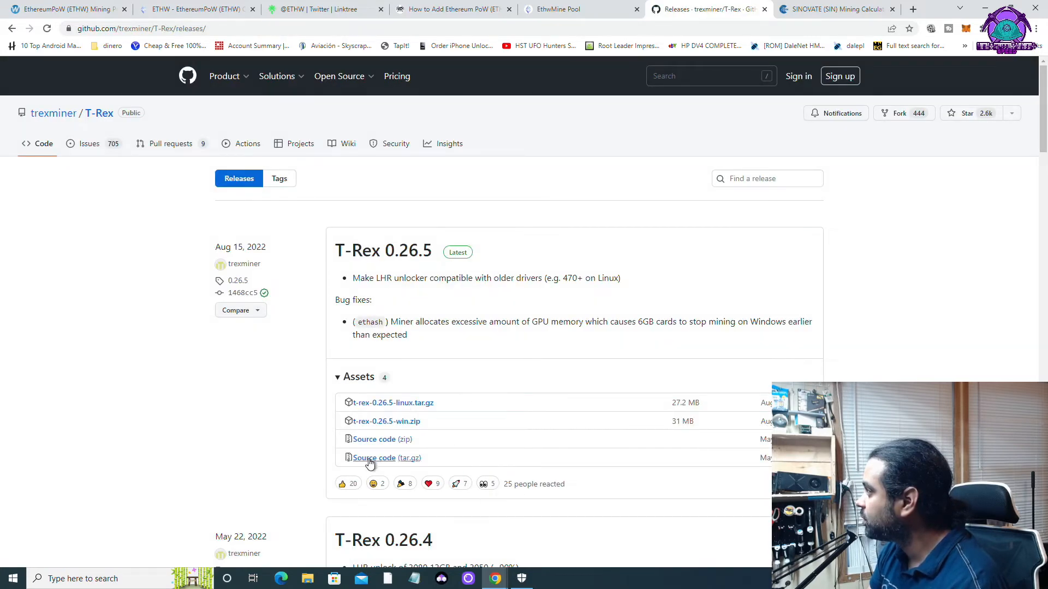
Download t-rex-0.26.5-win.zip, keep it despite the warning, and open it.
left_click(381, 425)
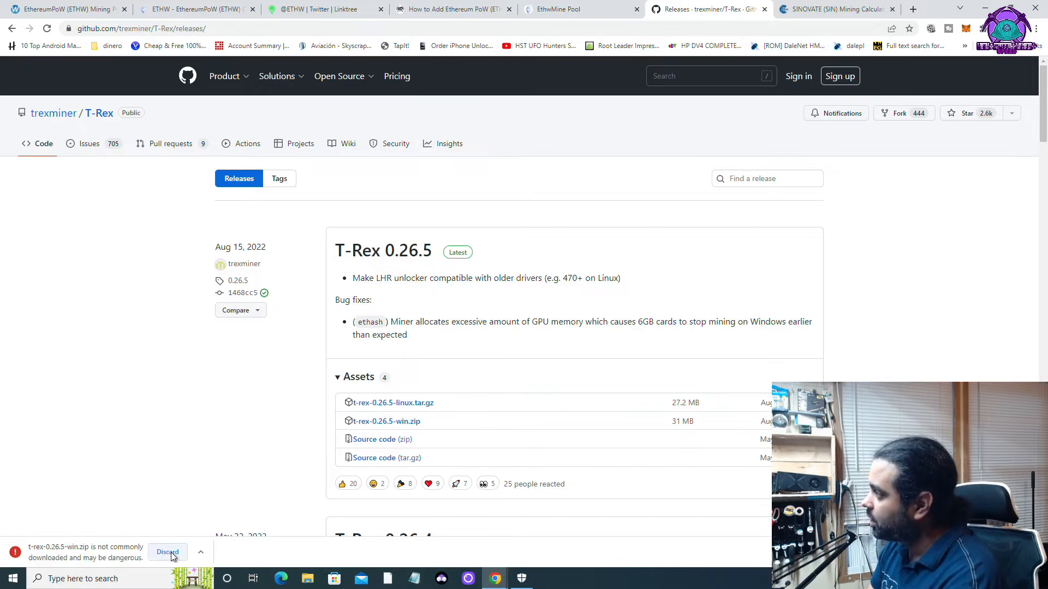
left_click(201, 552)
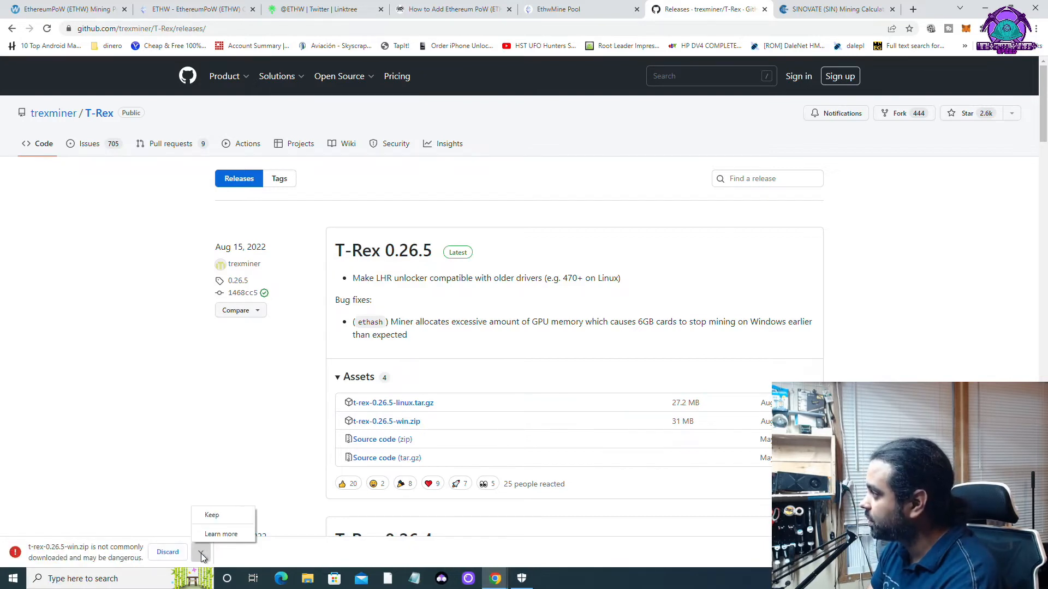
left_click(213, 517)
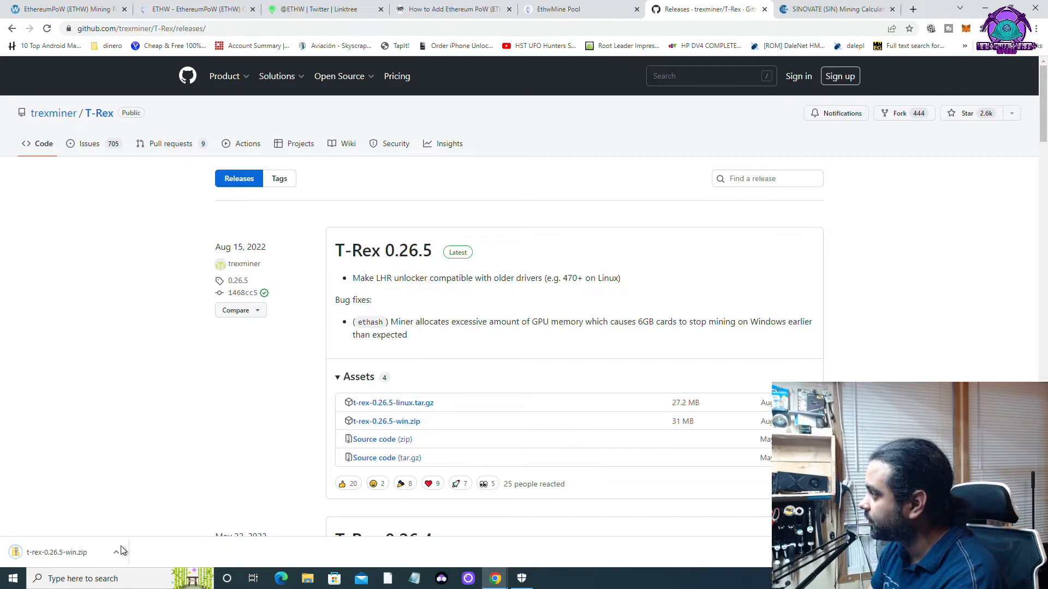
left_click(54, 553)
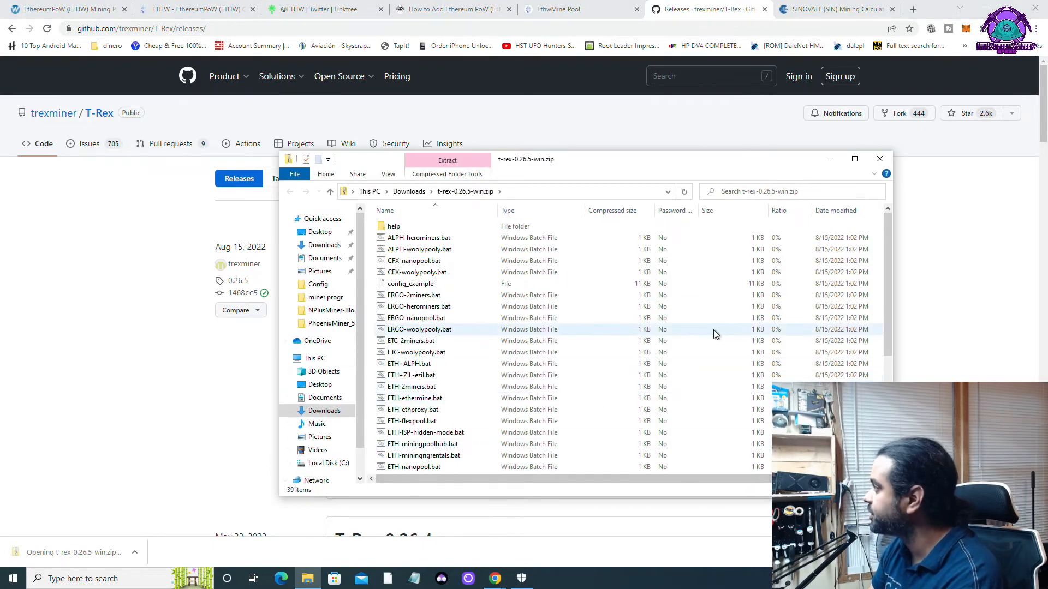
In Downloads, extract t-rex-0.26.5-win.zip with 7-Zip and open the new t-rex-0.26.5-win folder.
left_click(855, 160)
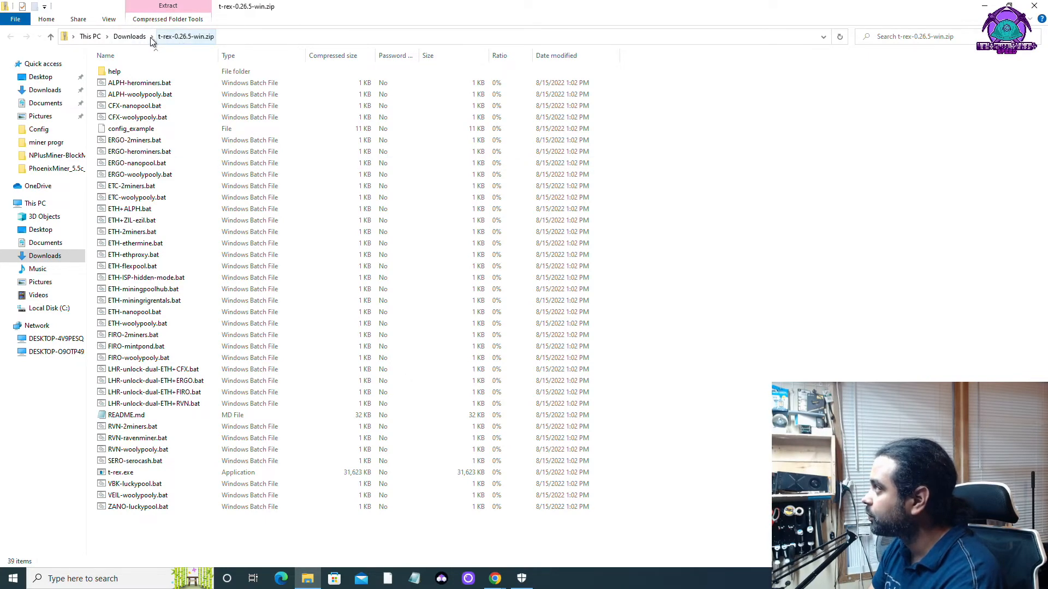
left_click(133, 37)
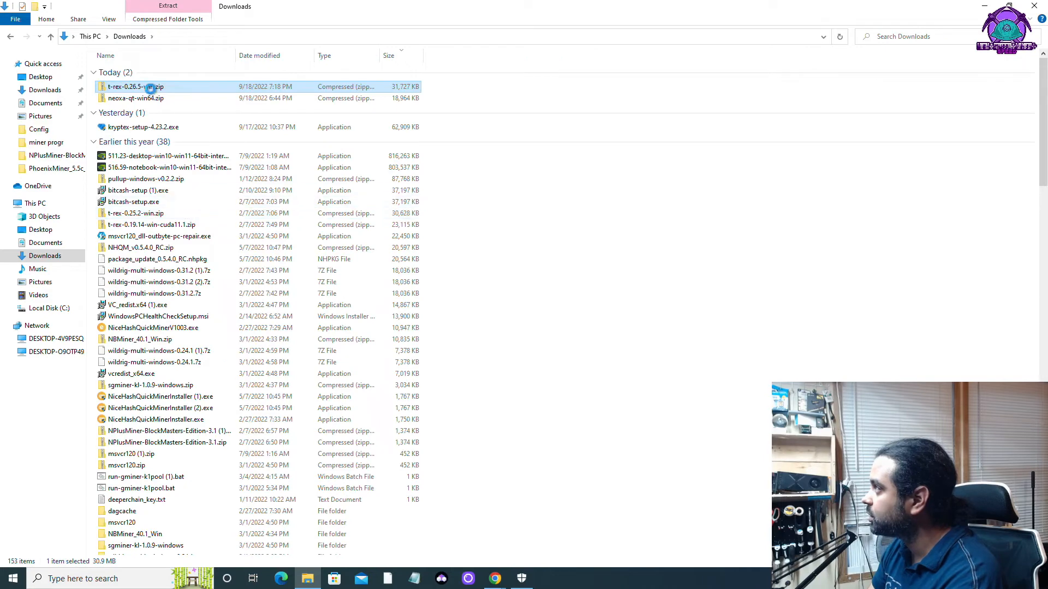
right_click(150, 88)
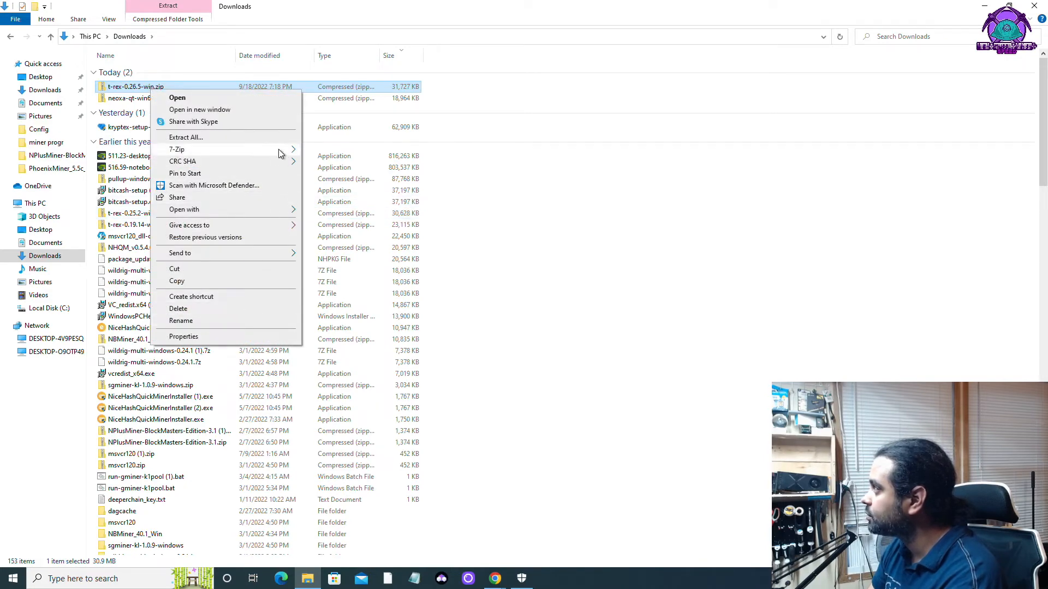
mouse_move(280, 151)
left_click(369, 199)
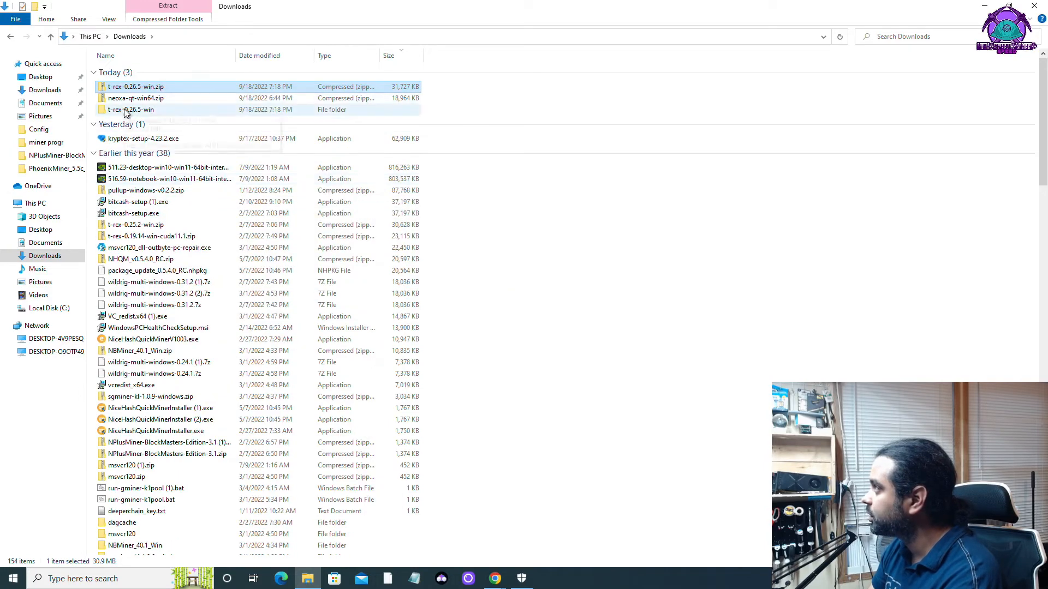
double_click(125, 110)
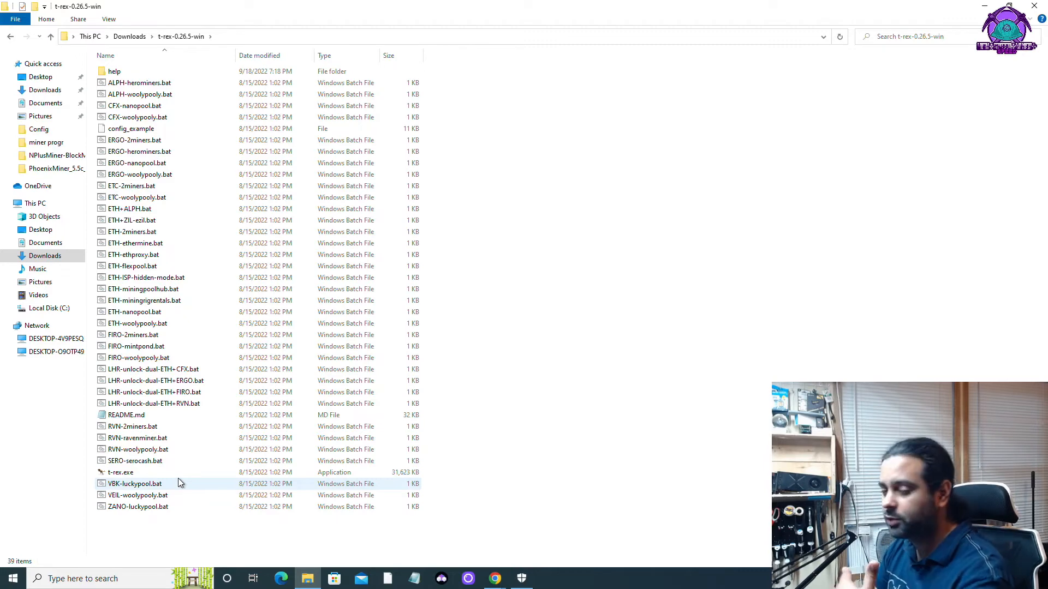
Paste the wallet address into a new Notepad note, then go back to Chrome's EthwMine Pool tab.
left_click(421, 585)
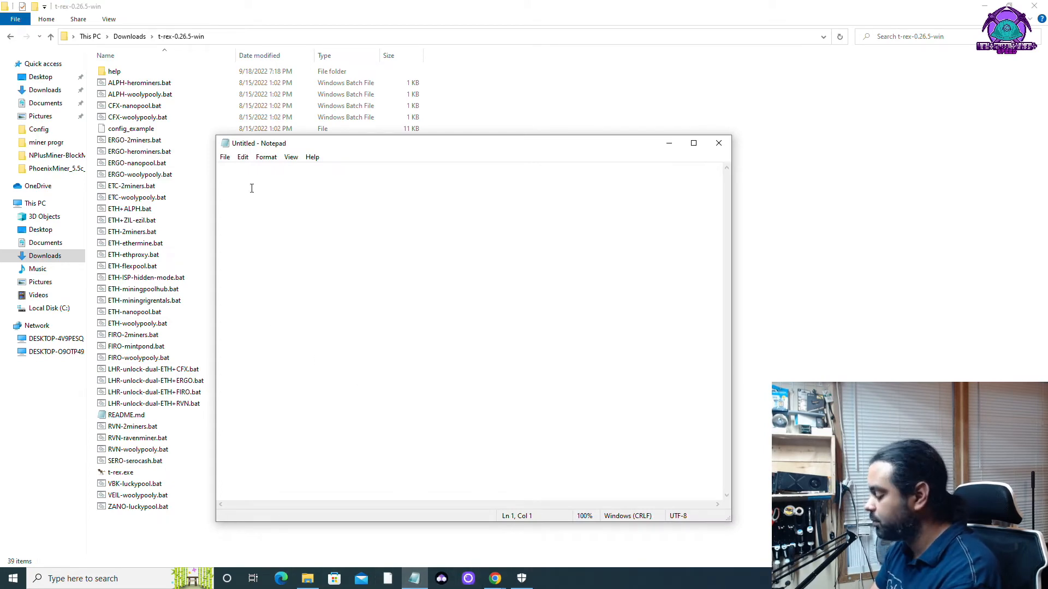
type("0x1Dc0581c37CB05a406631665c54FCd726D5a2d1A")
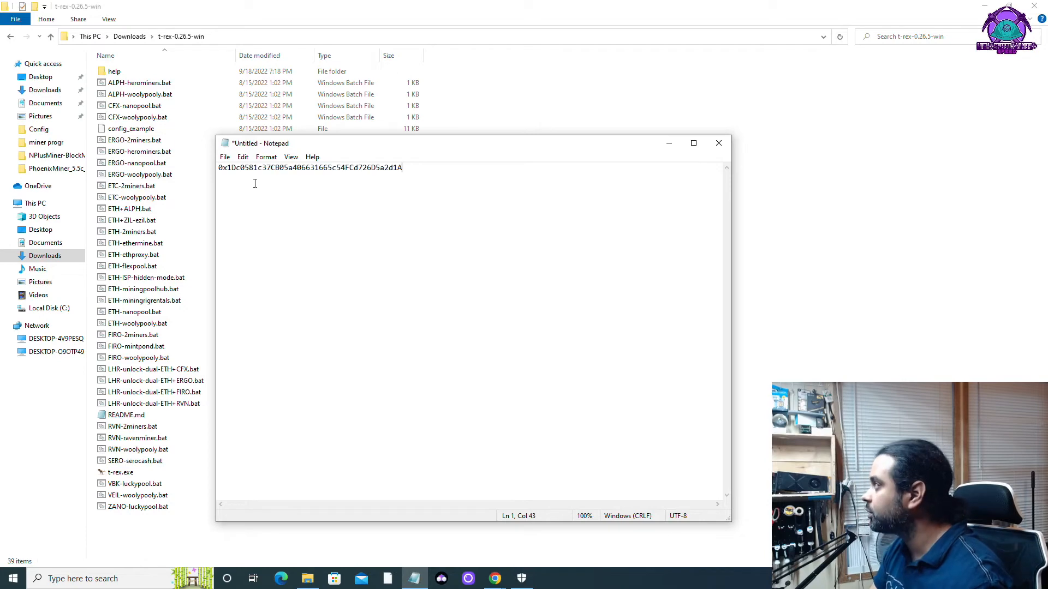
left_click(492, 579)
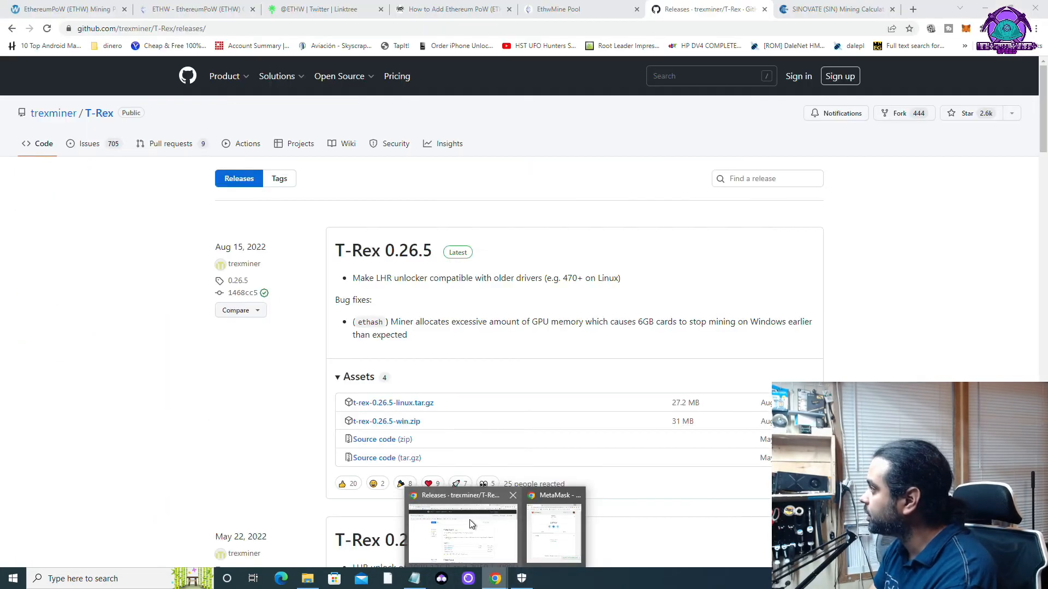
left_click(477, 522)
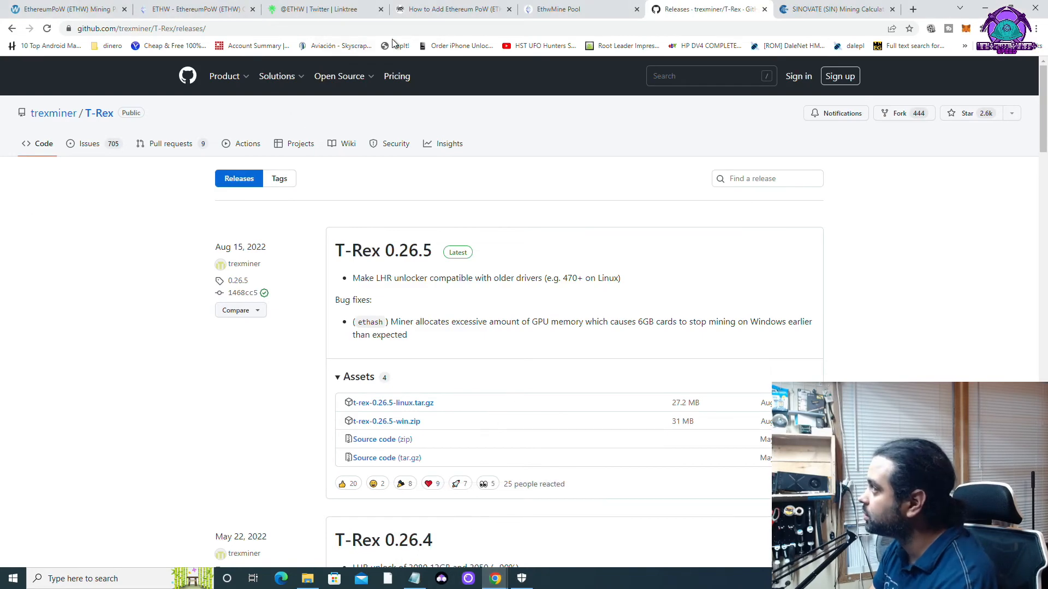
left_click(566, 9)
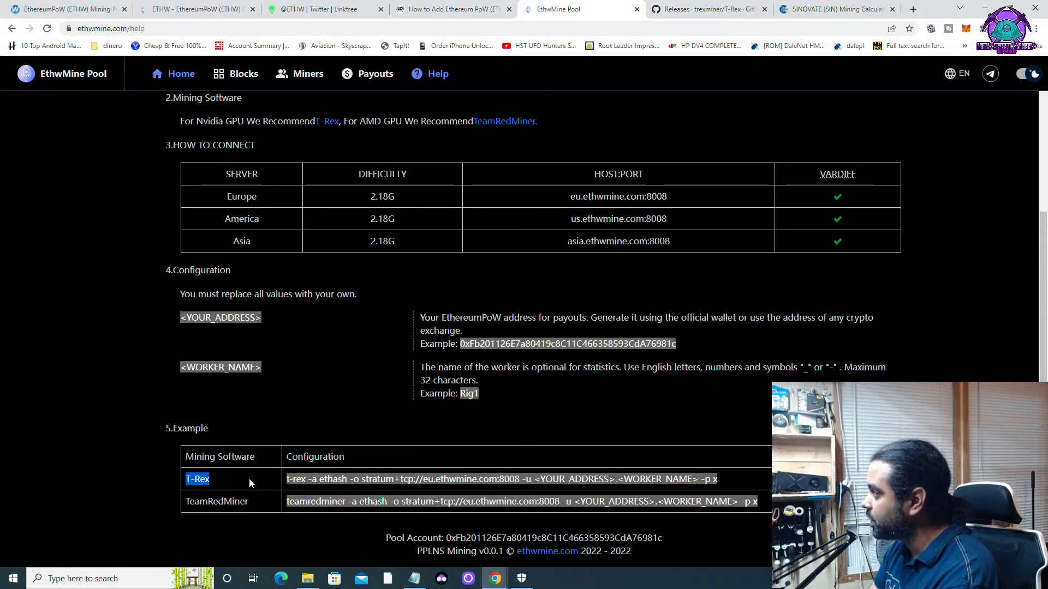
Copy the T-Rex example configuration command from the pool help page and switch back to the address note.
left_click(637, 486)
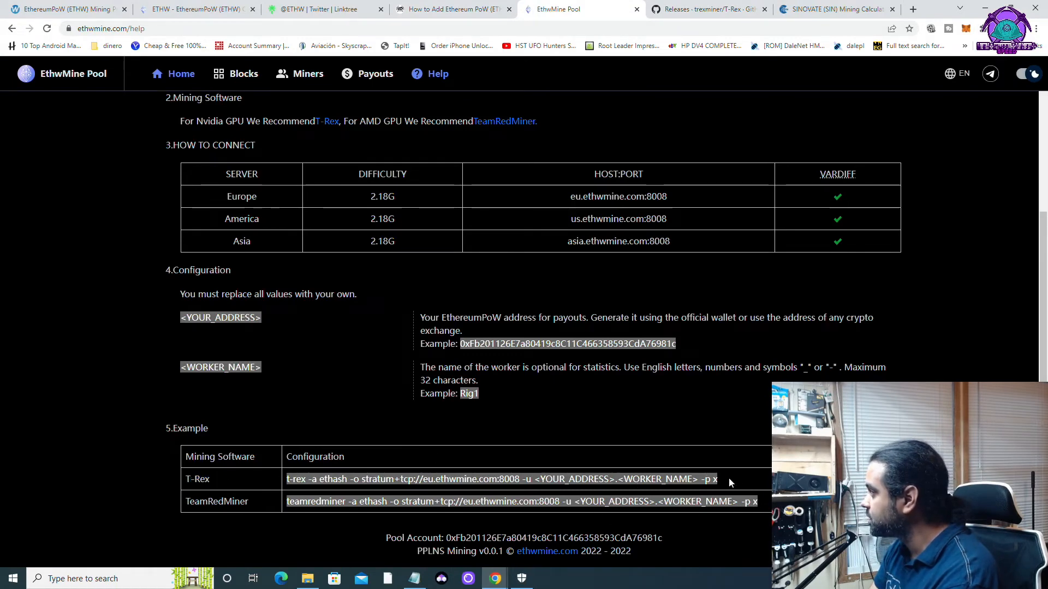
left_click_drag(734, 479, 283, 486)
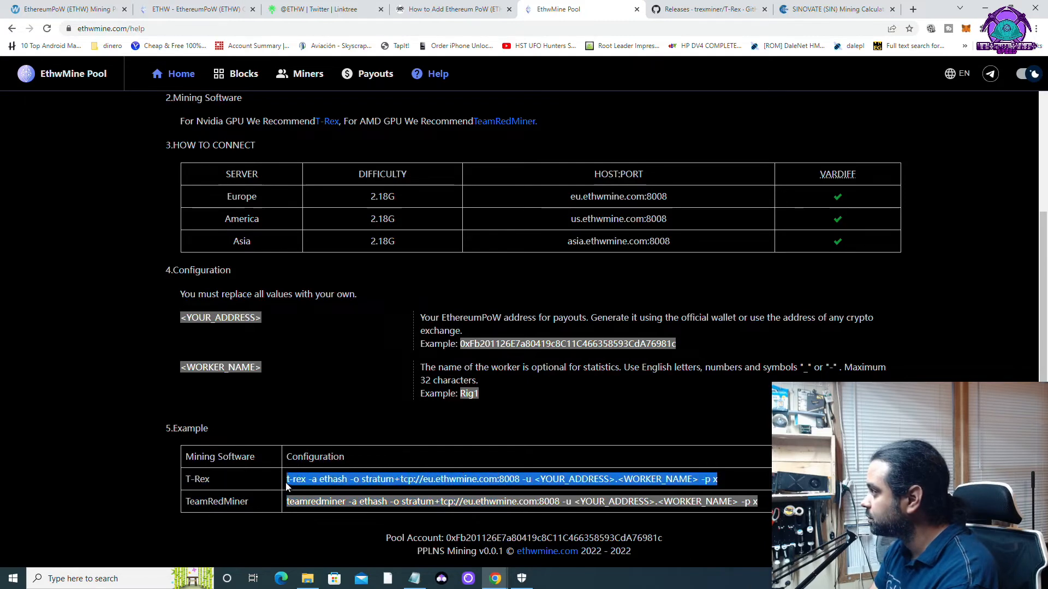
right_click(296, 477)
left_click(328, 493)
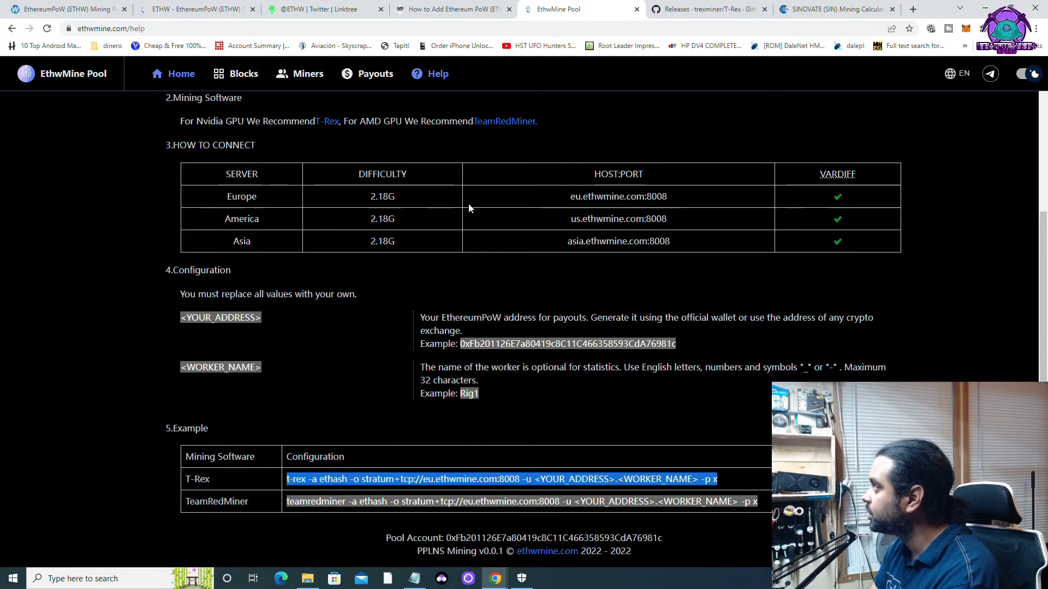
left_click(417, 580)
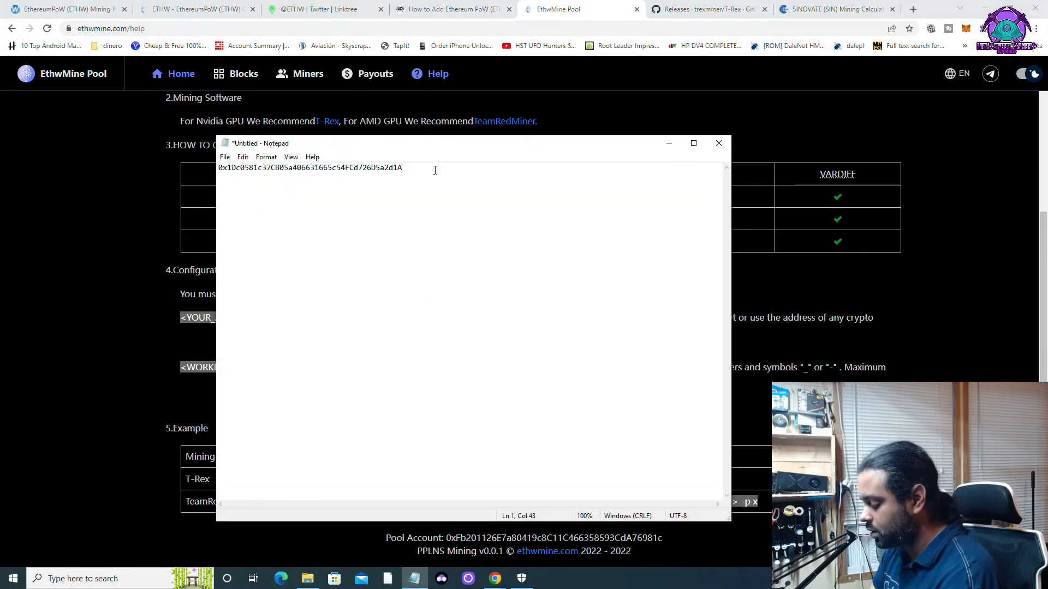
Paste the T-Rex command on line 2 and replace its address placeholder with the wallet address.
key("Return")
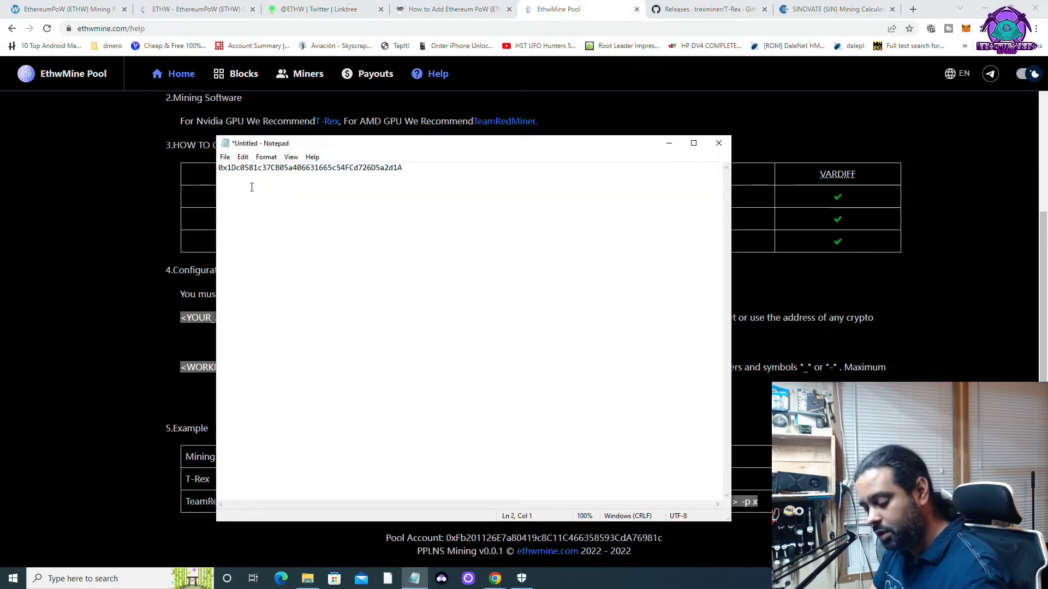
key("ctrl+v")
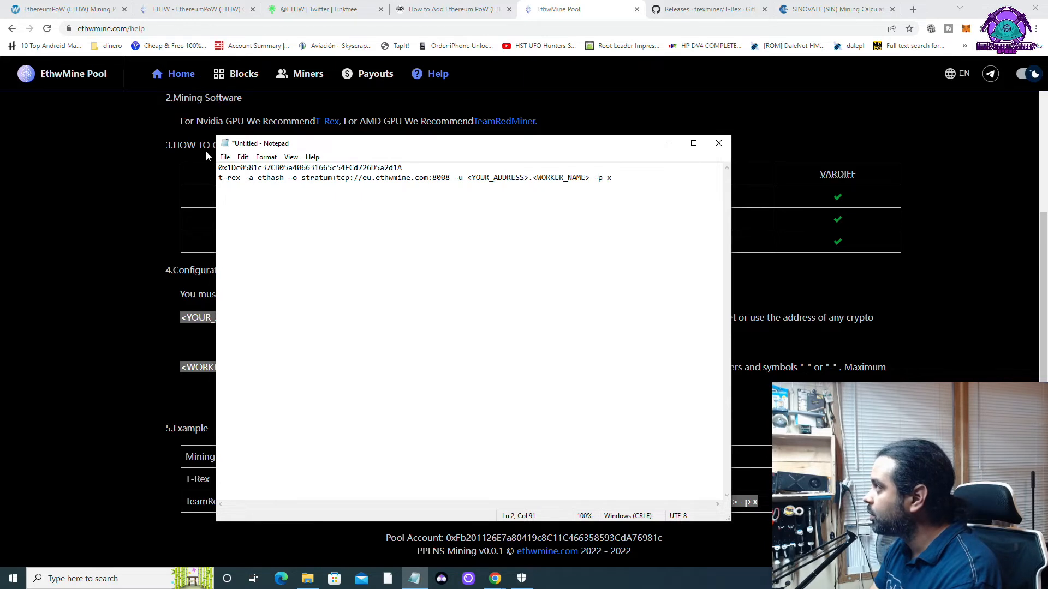
left_click_drag(218, 167, 411, 162)
right_click(397, 166)
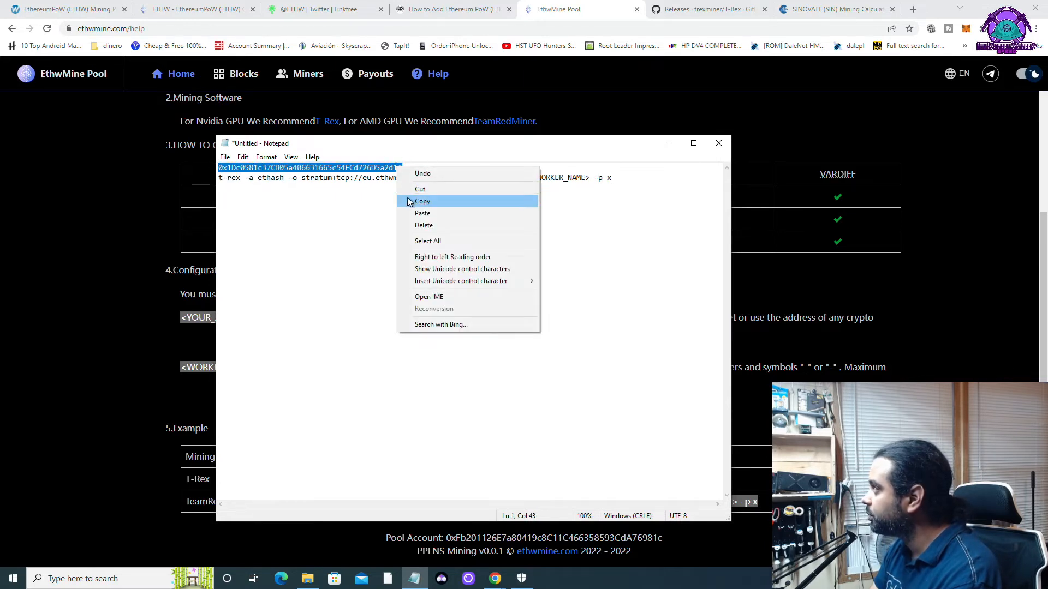
left_click(410, 201)
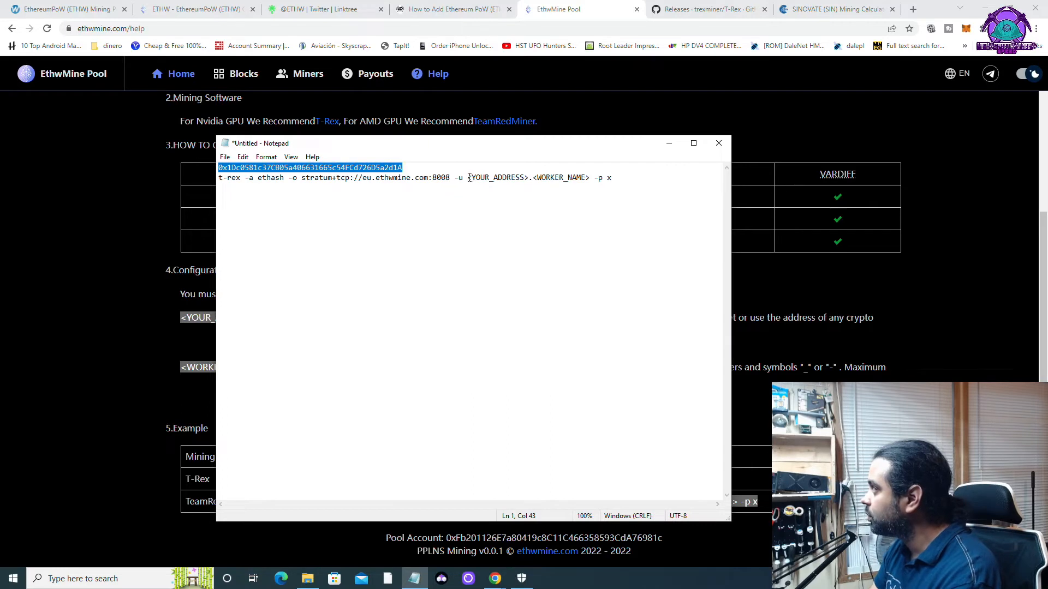
left_click_drag(467, 178, 527, 180)
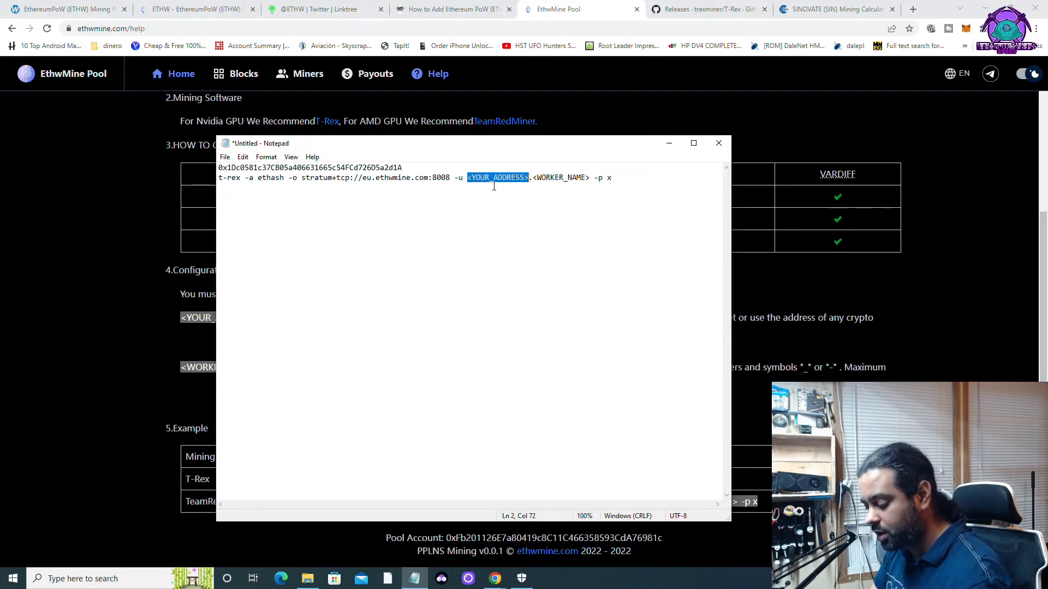
key("ctrl+v")
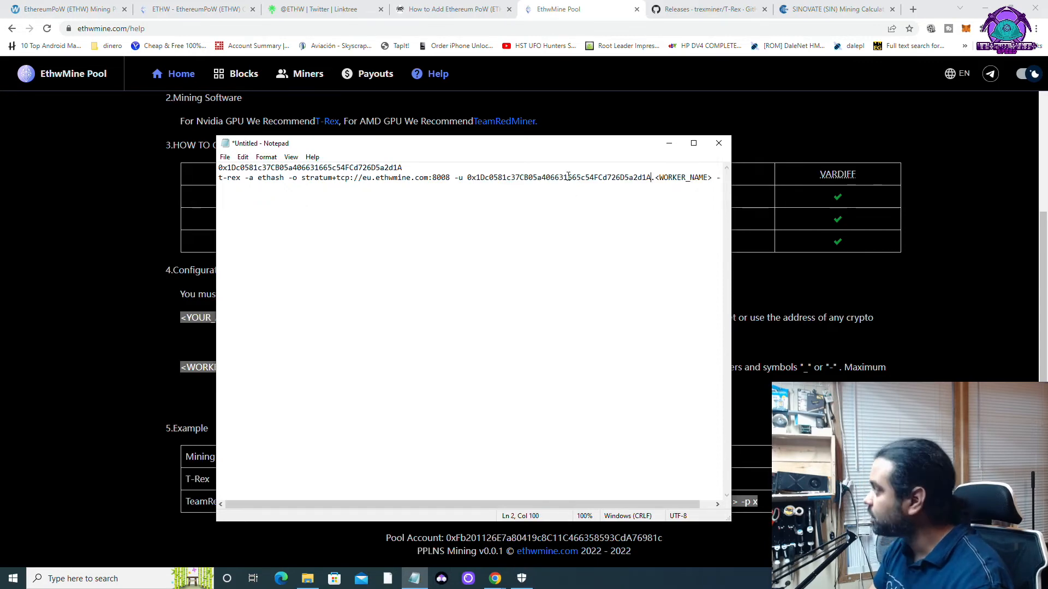
Replace the worker name placeholder with highspeedminer, correcting the typos.
key("Right")
key("Right")
key("Right")
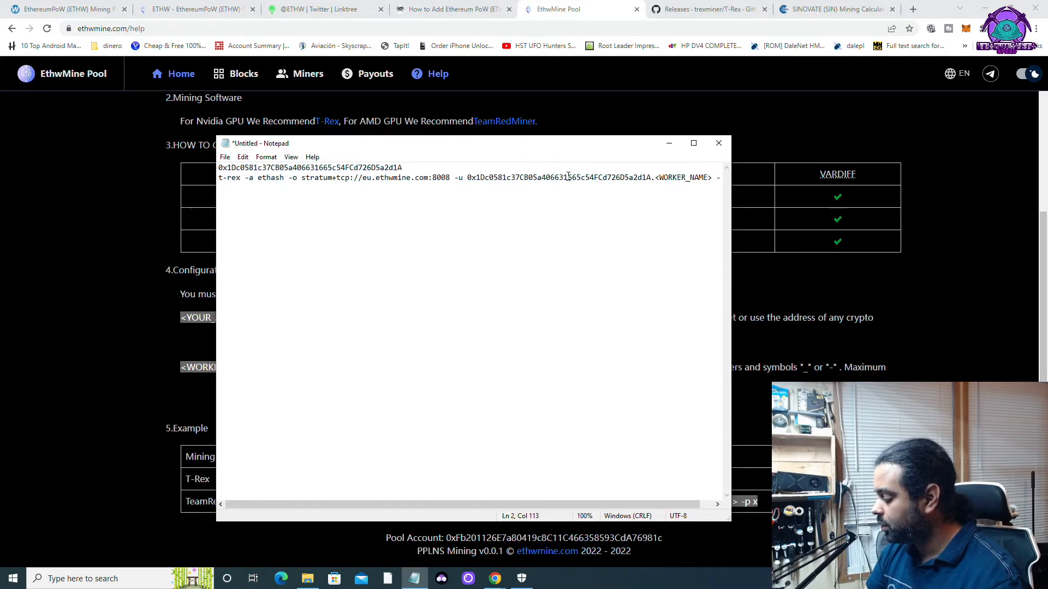
key("BackSpace")
key("BackSpace")
key("BackSpace")
key("BackSpace")
key("BackSpace")
key("BackSpace")
key("BackSpace")
key("BackSpace")
key("BackSpace")
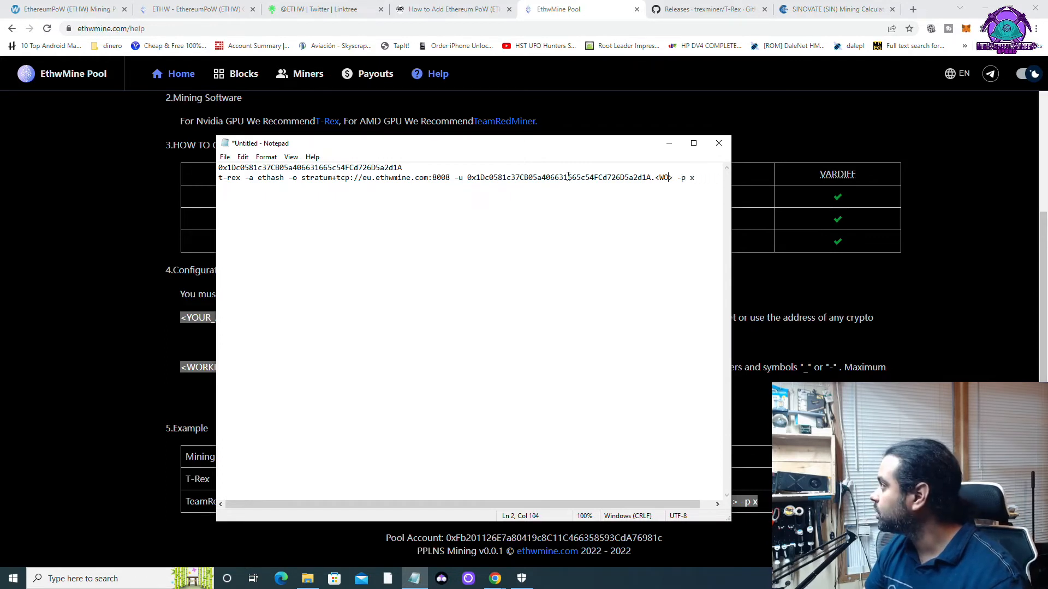
key("BackSpace")
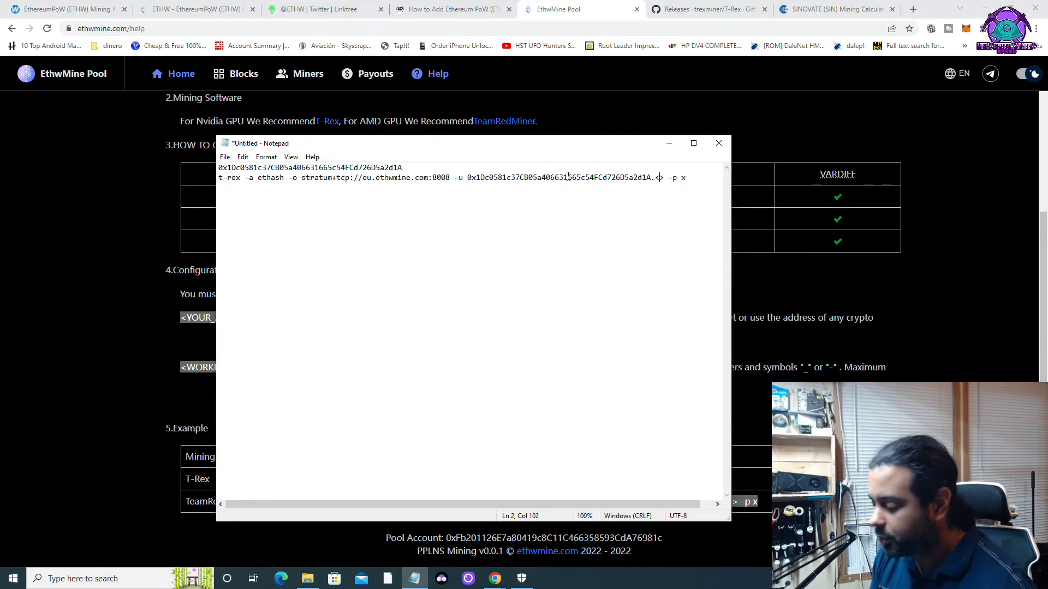
type("h")
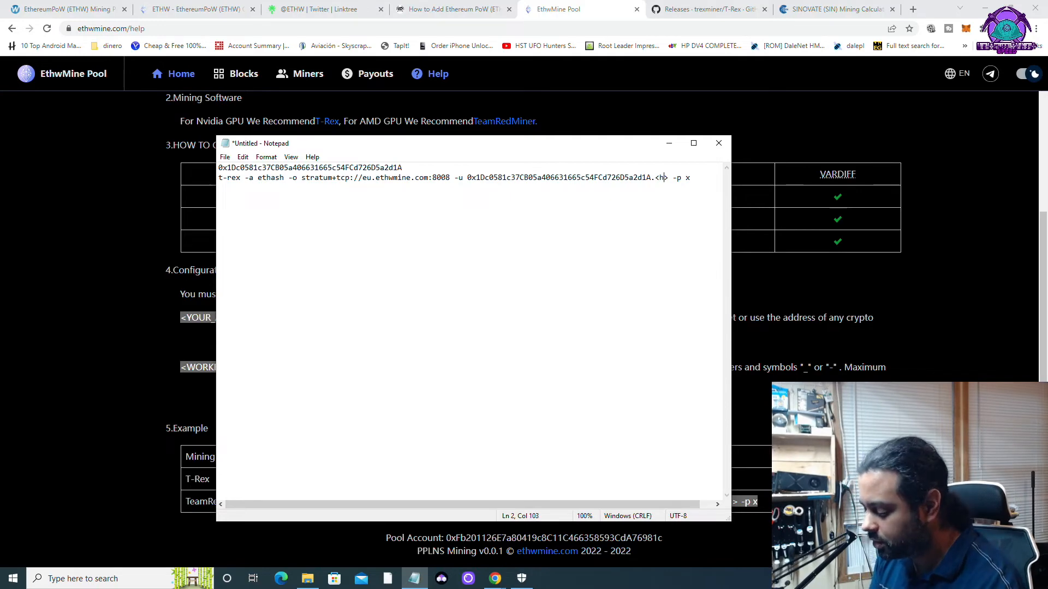
type("ig")
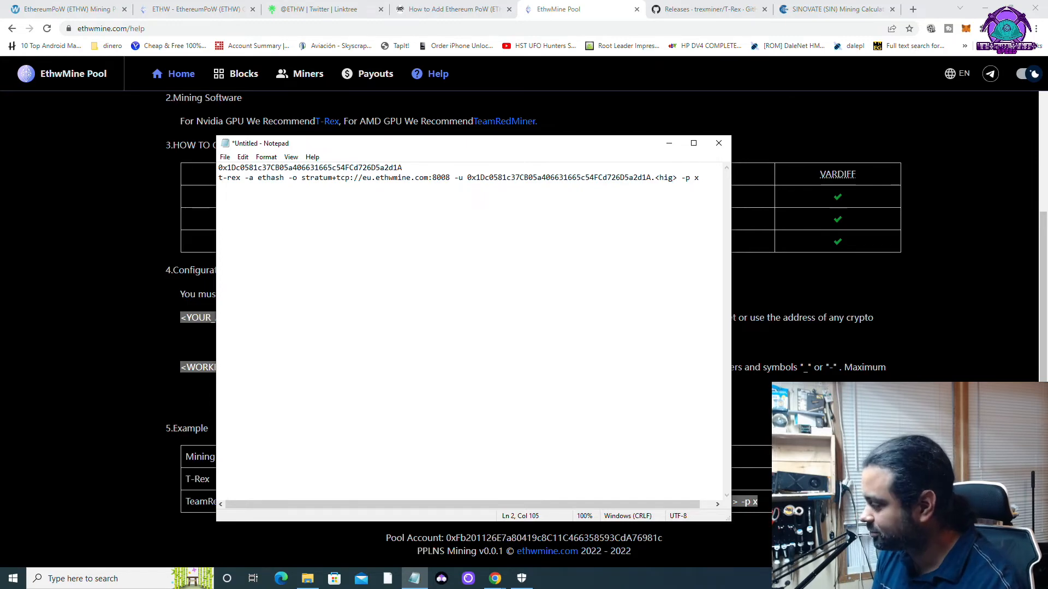
key("BackSpace")
key("BackSpace")
key("BackSpace")
key("BackSpace")
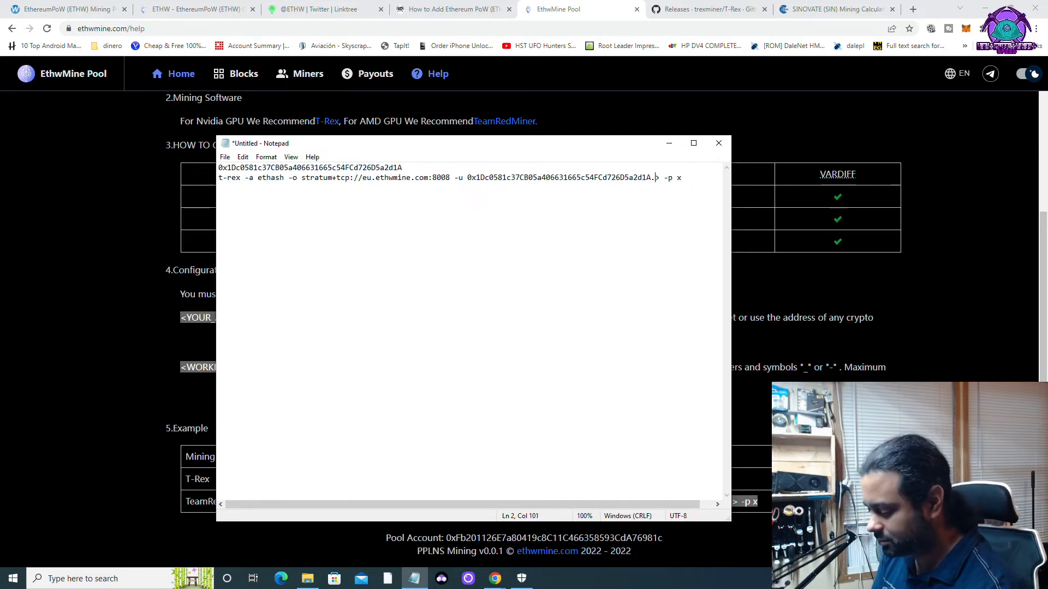
type("hith")
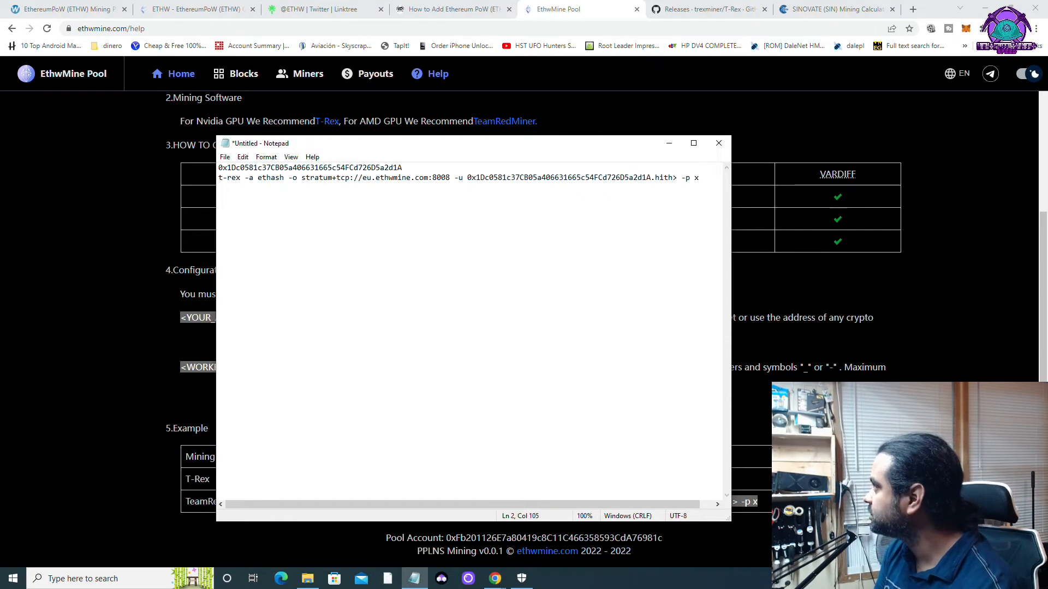
key("BackSpace")
key("BackSpace")
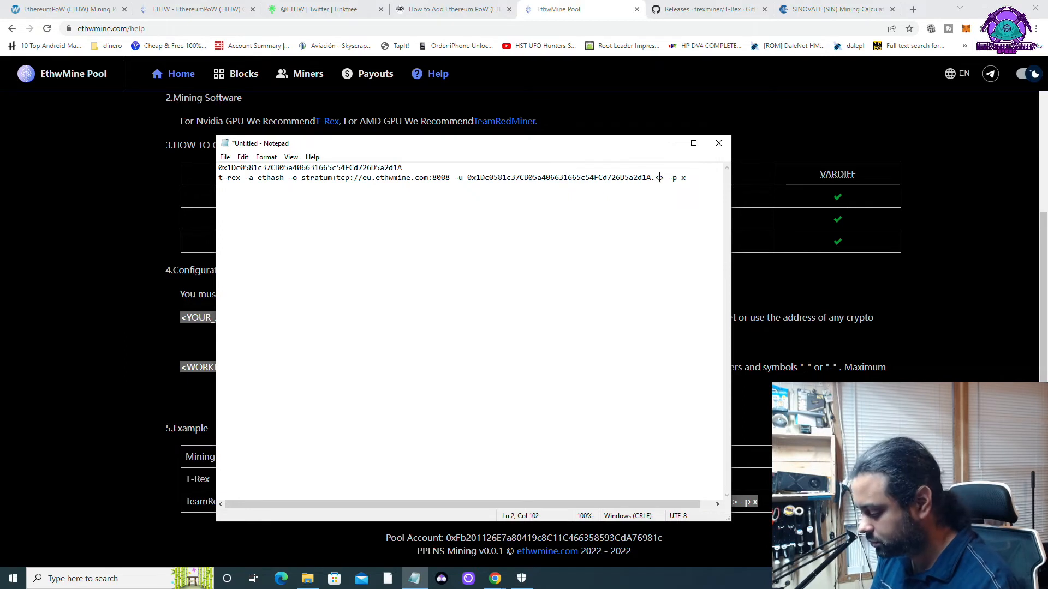
type("higt")
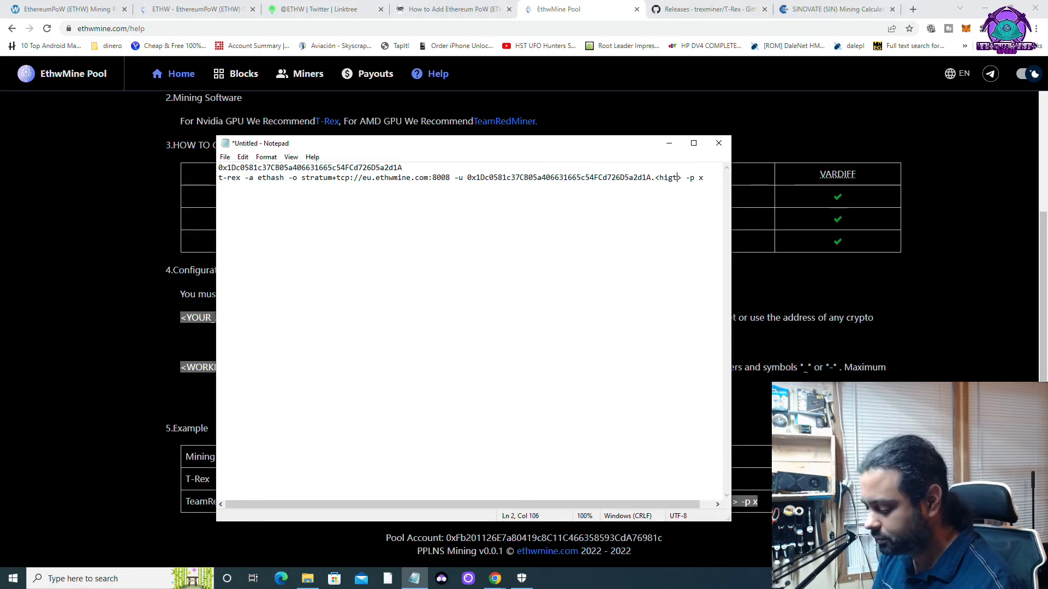
type("speedm")
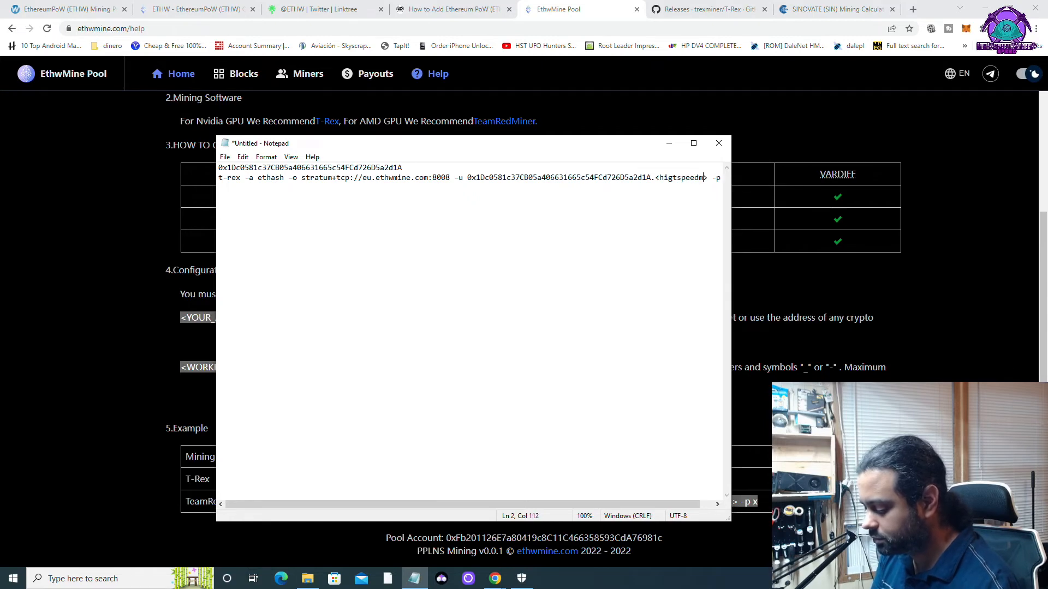
type("iner")
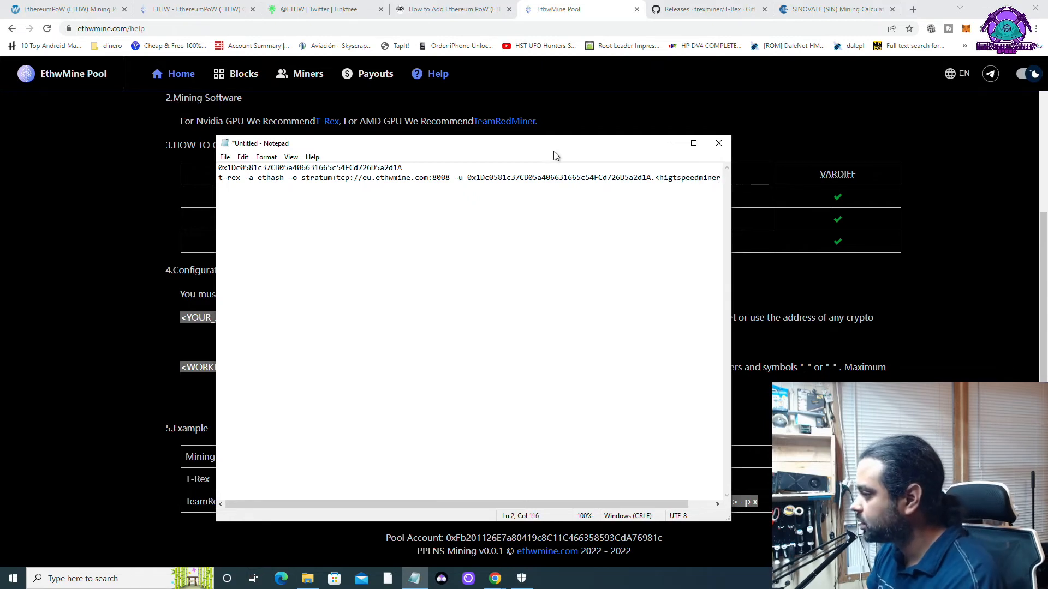
left_click(705, 178)
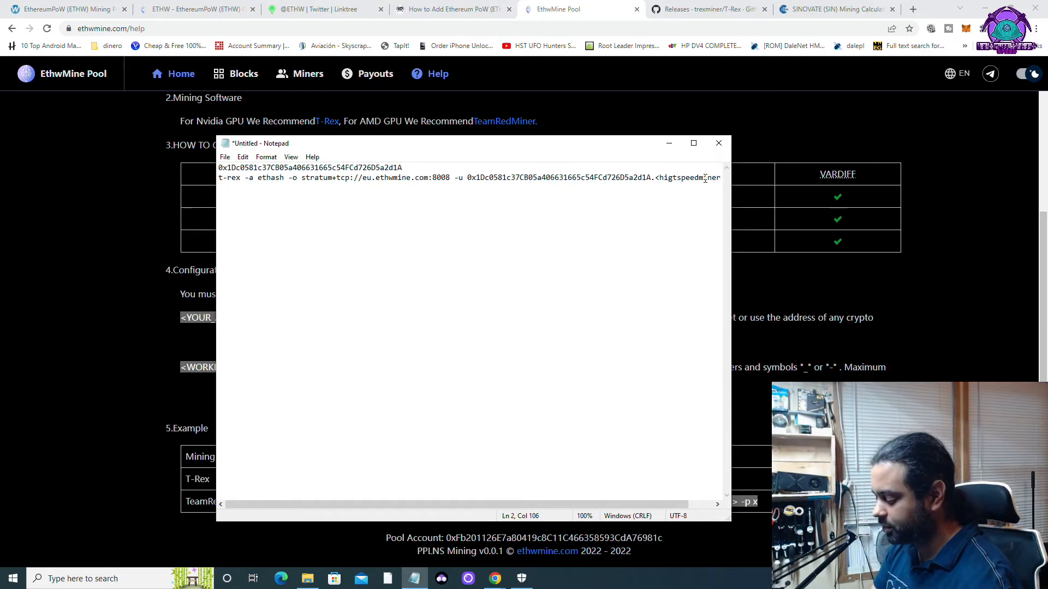
key("BackSpace")
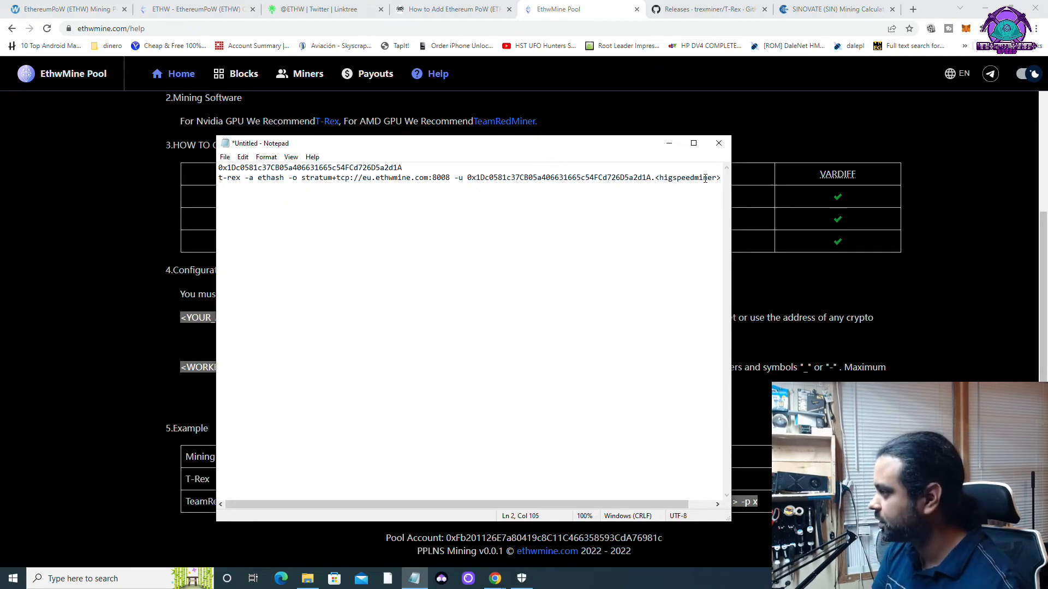
type("h")
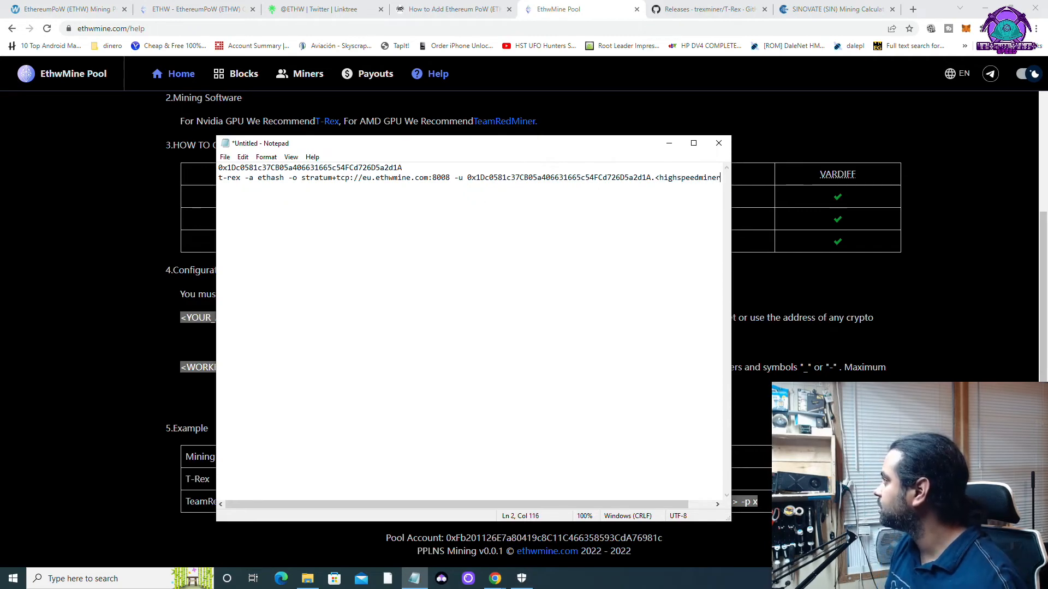
key("Right")
key("Right")
key("Right")
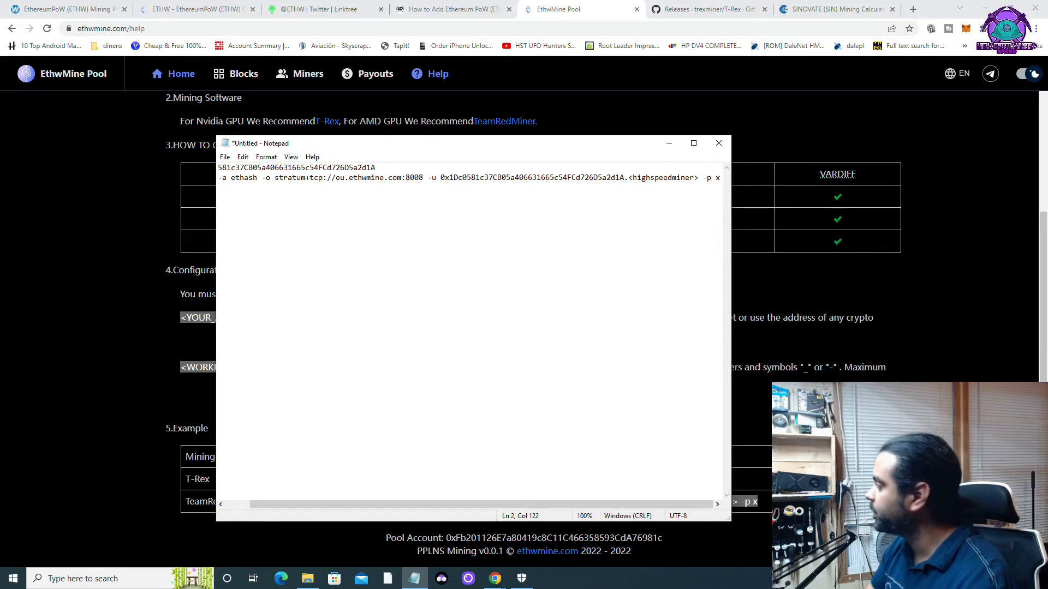
Delete the standalone wallet address and its empty line above the command.
left_click_drag(389, 163, 207, 161)
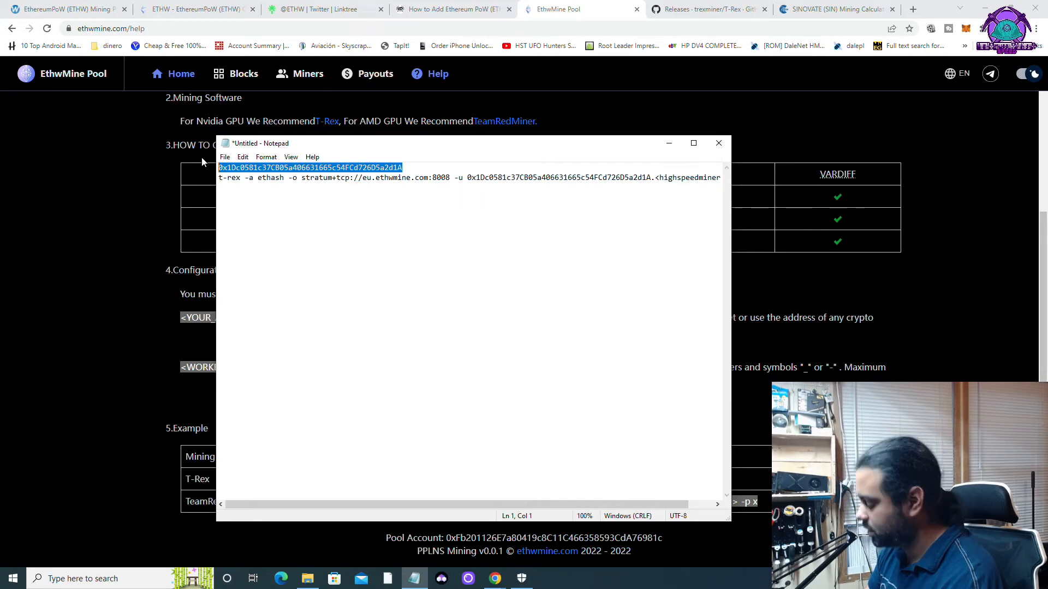
key("ctrl+x")
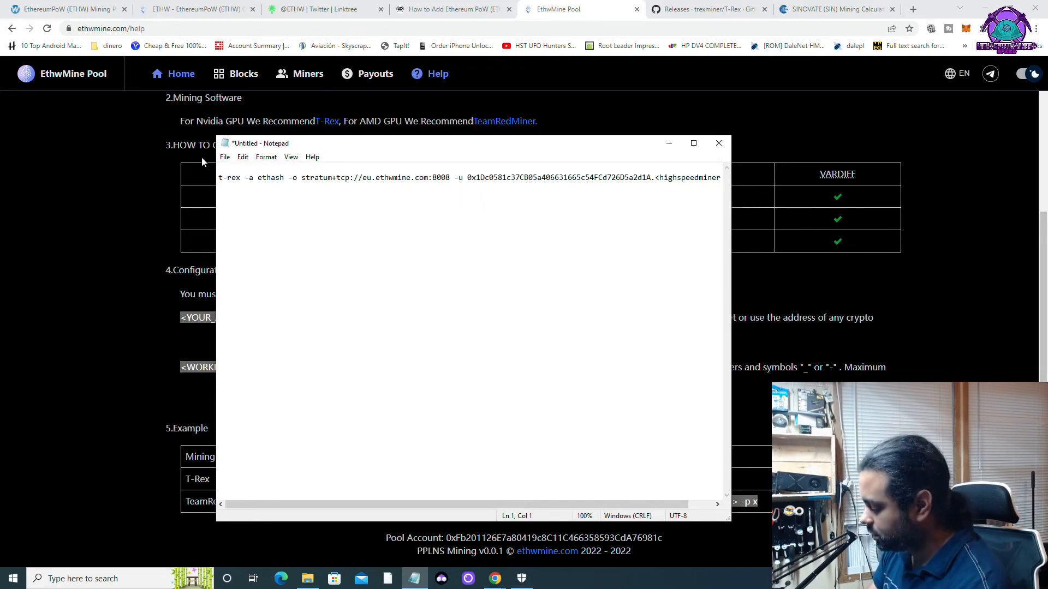
key("BackSpace")
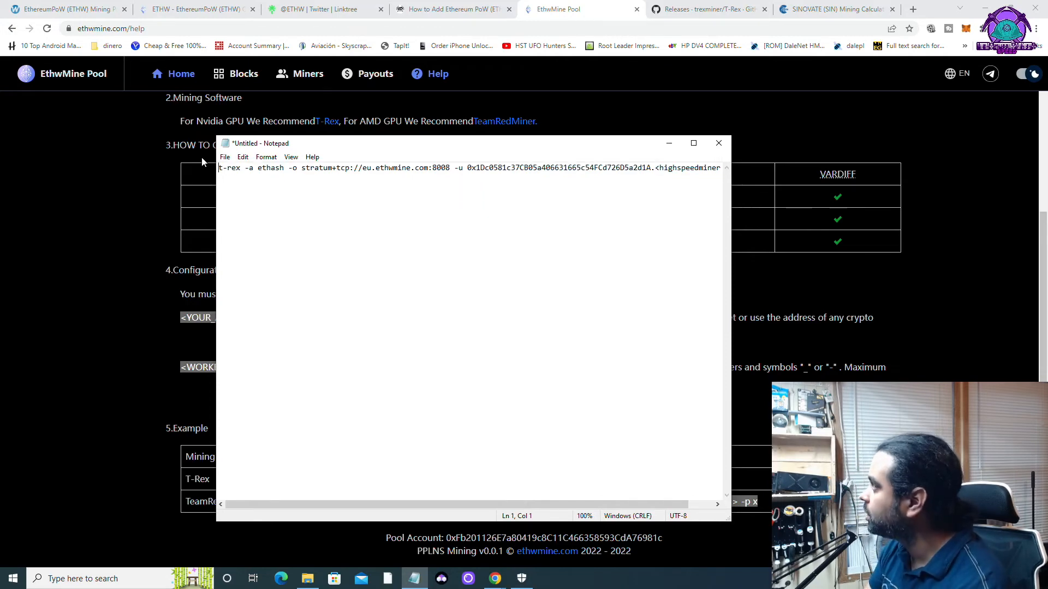
Save the note as ETHw.bat in Downloads\t-rex-0.26.5-win and close Notepad.
left_click(226, 157)
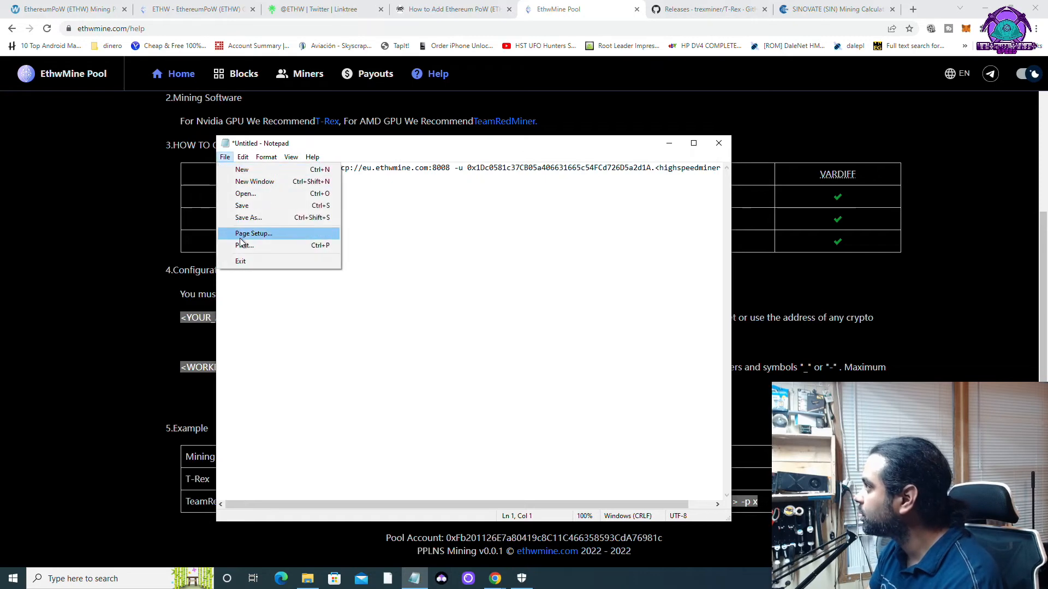
left_click(255, 217)
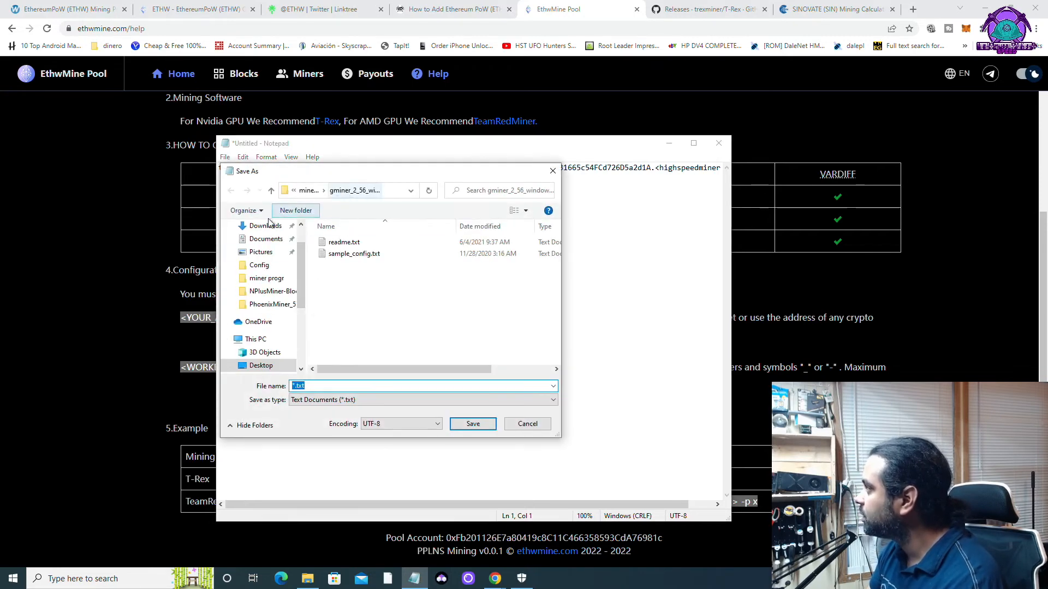
left_click(266, 225)
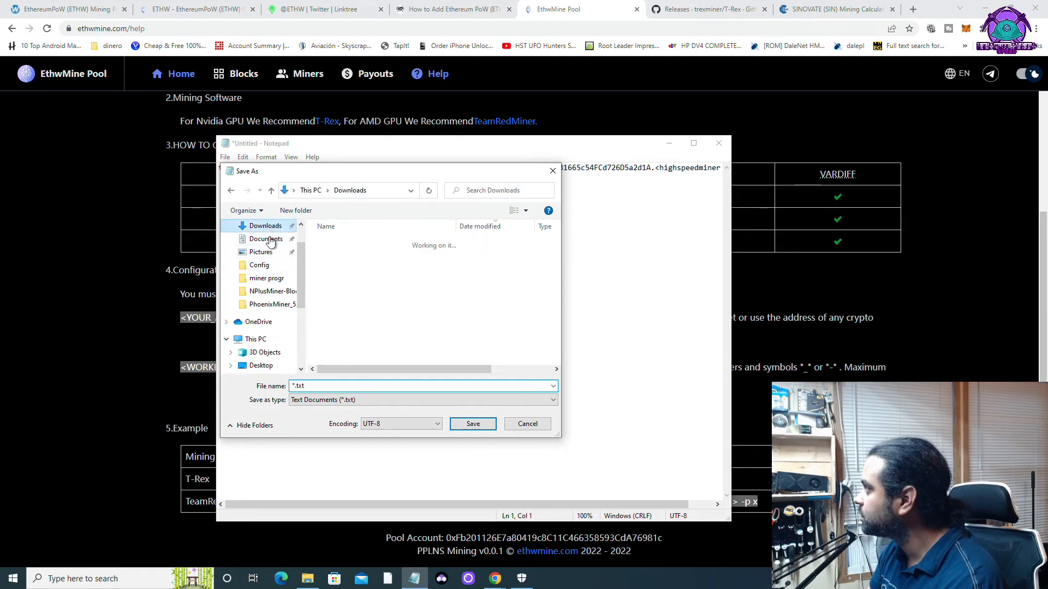
double_click(350, 256)
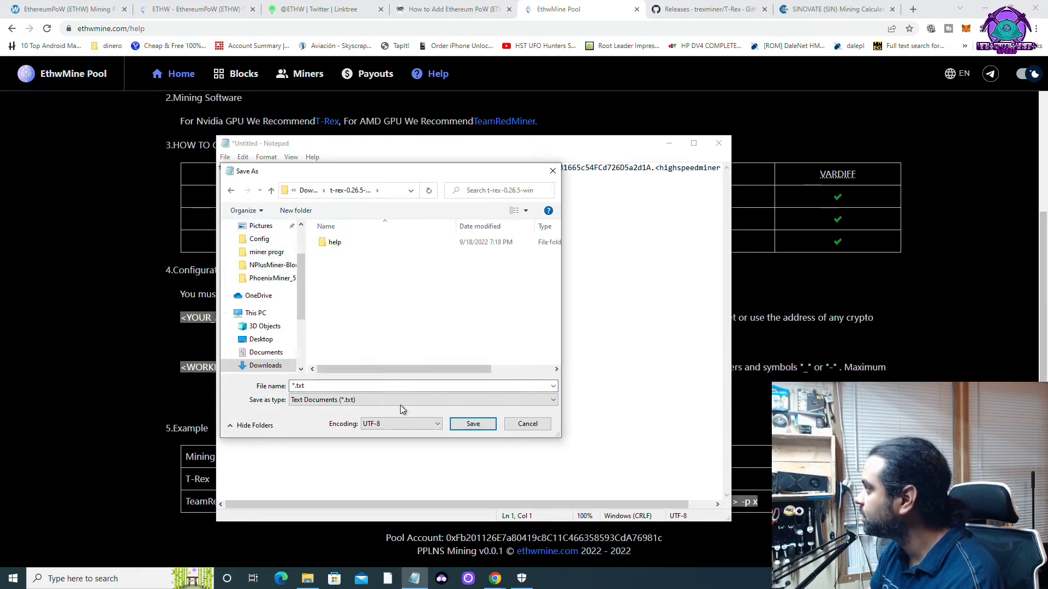
left_click_drag(313, 386, 280, 389)
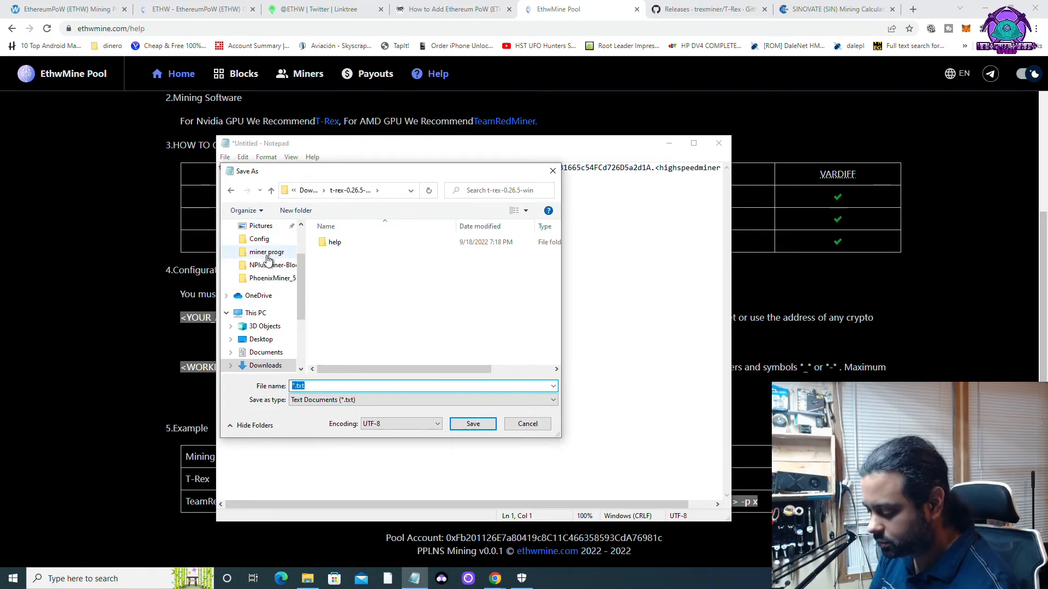
type("ETH")
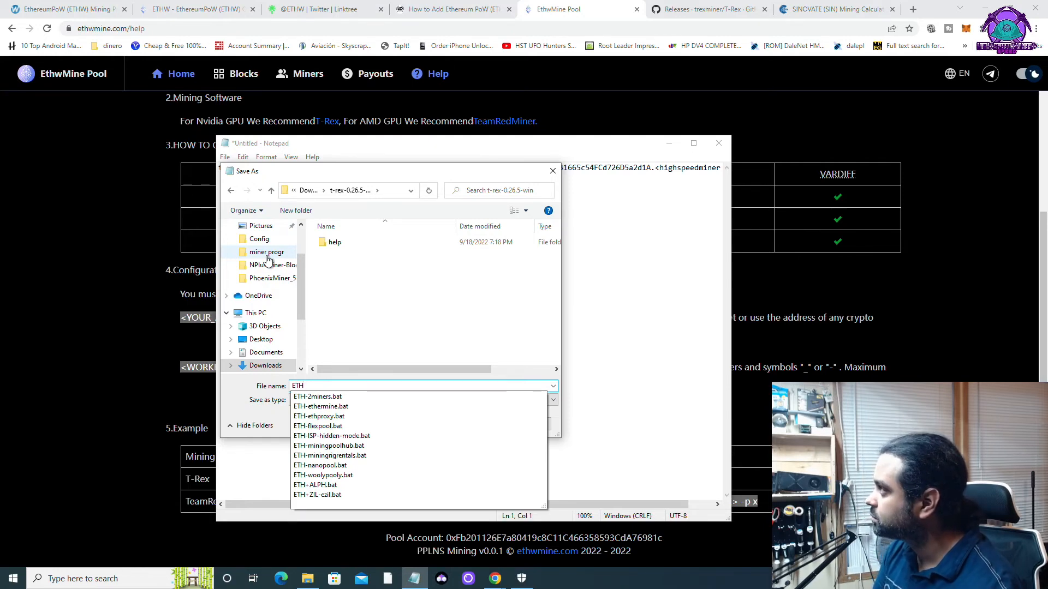
type("w")
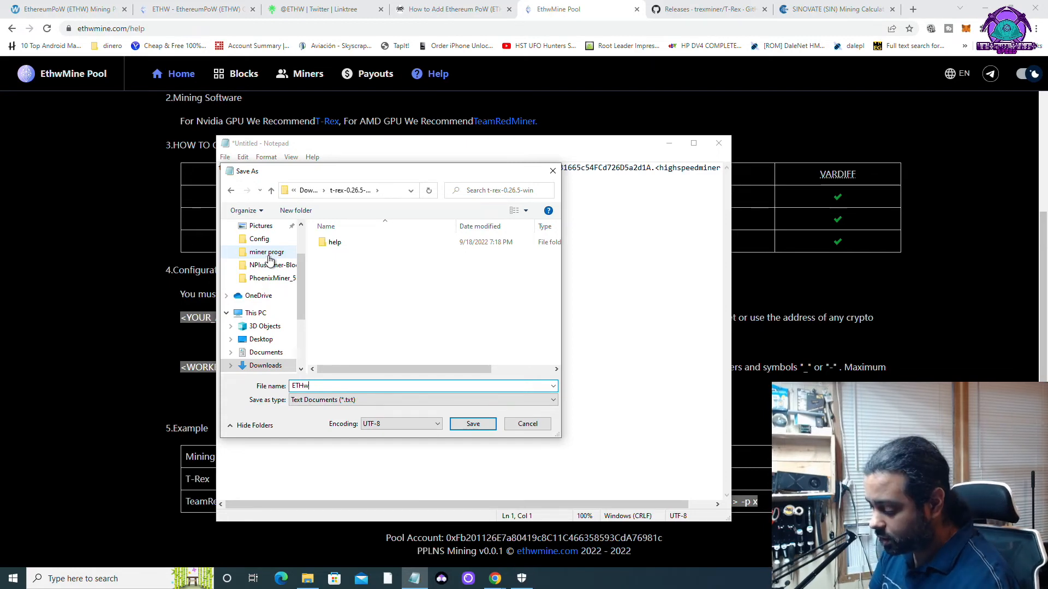
type(".bat")
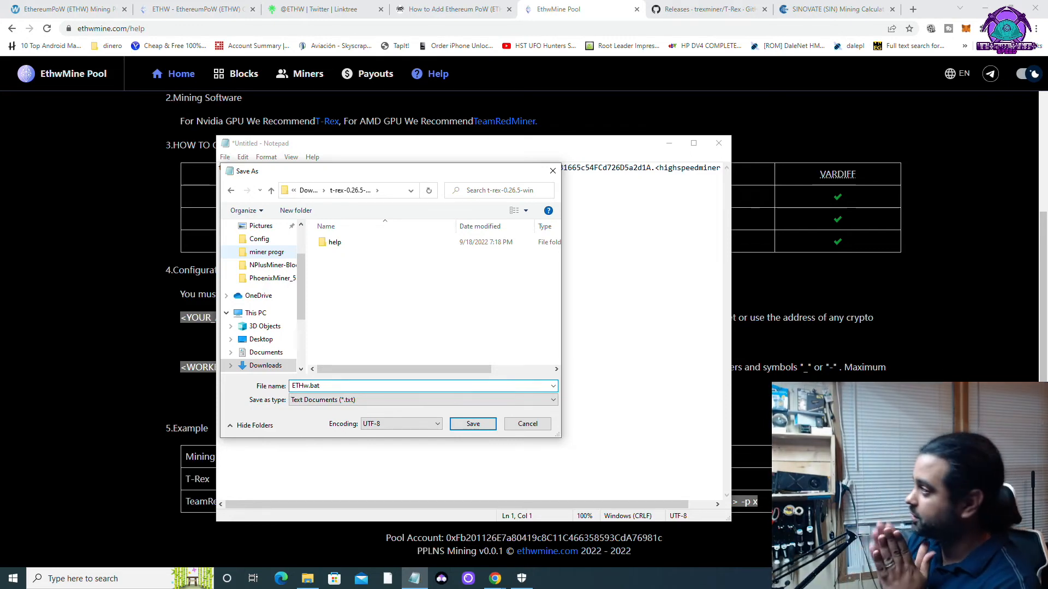
left_click(472, 424)
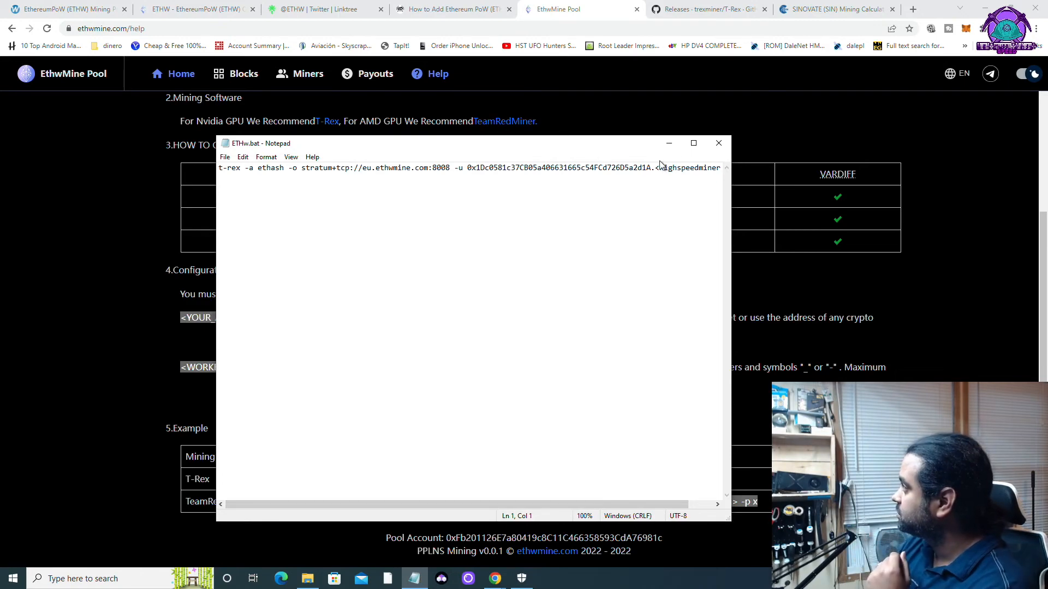
left_click(712, 147)
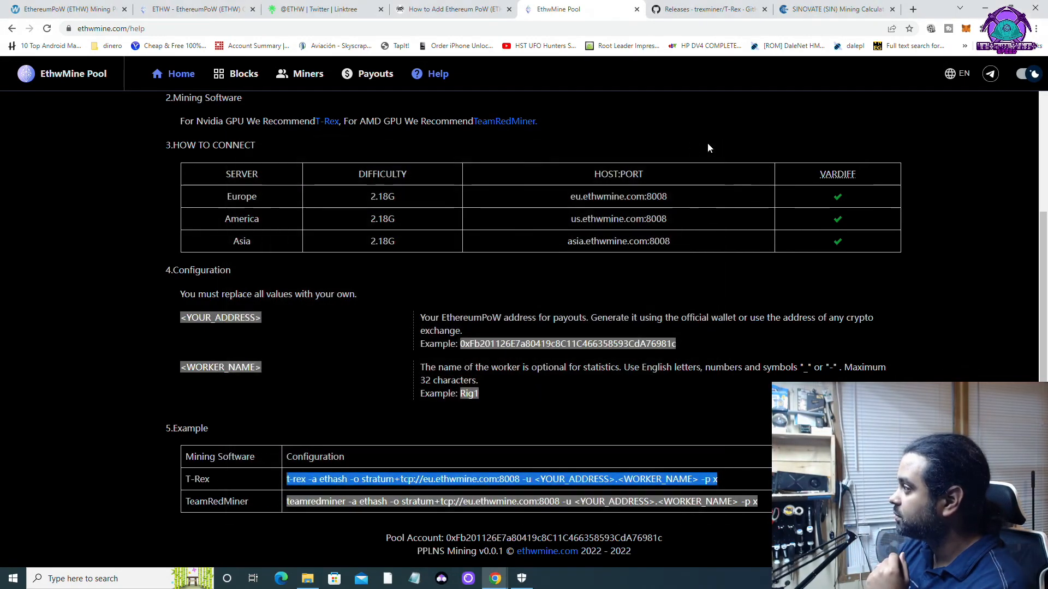
Switch to the t-rex-0.26.5-win folder window and select ETHw.bat.
left_click(307, 579)
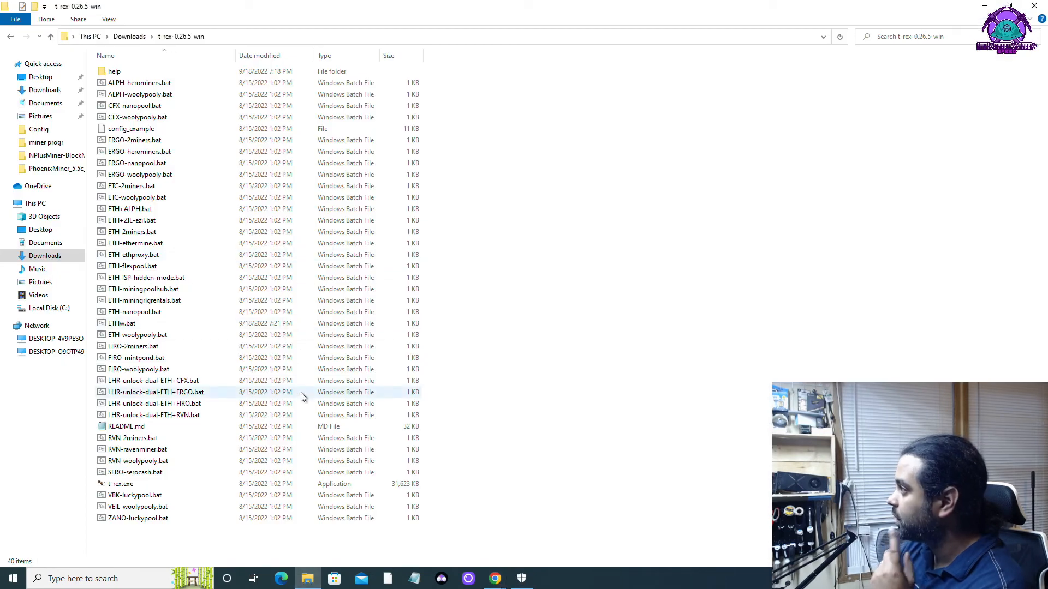
left_click(131, 326)
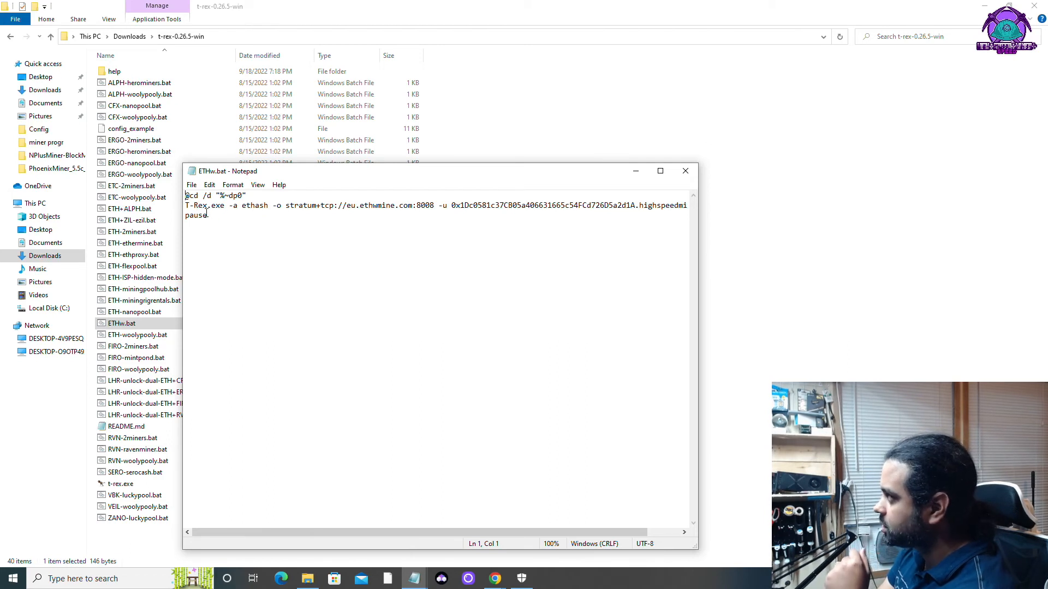
left_click_drag(185, 206, 222, 206)
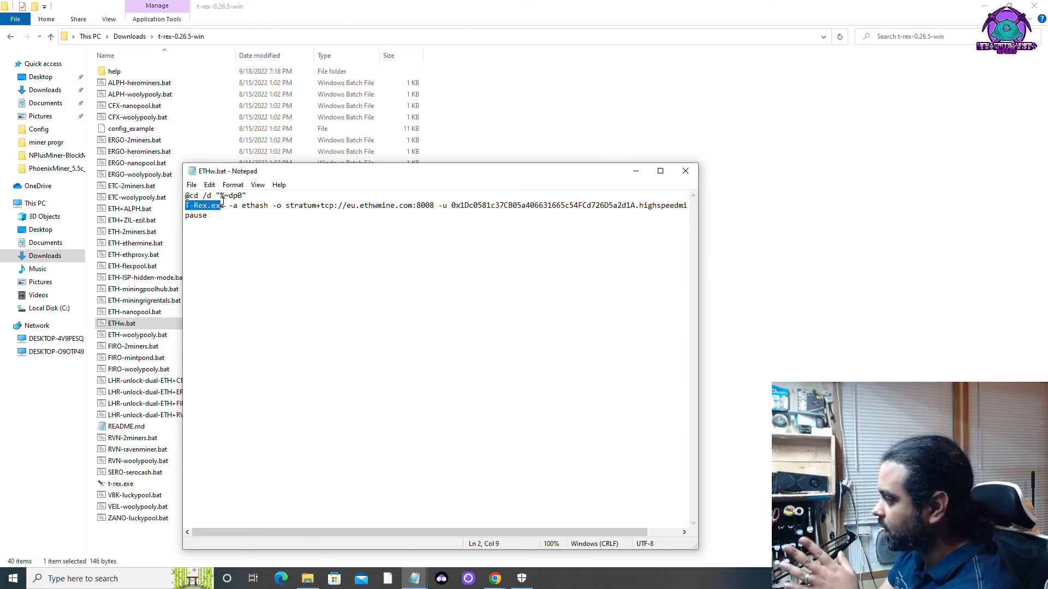
left_click(251, 195)
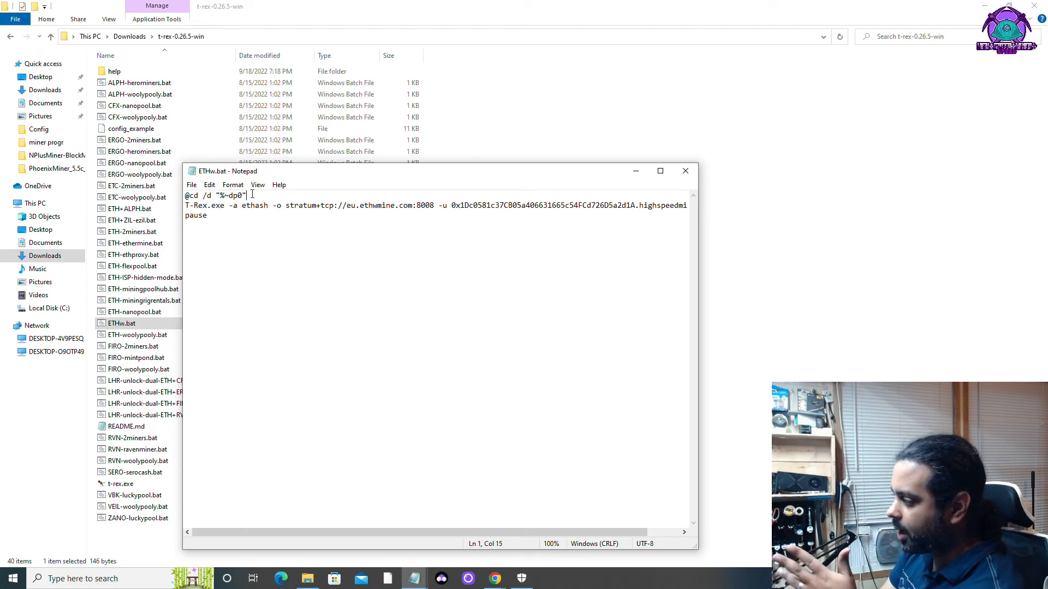
left_click_drag(249, 195, 185, 192)
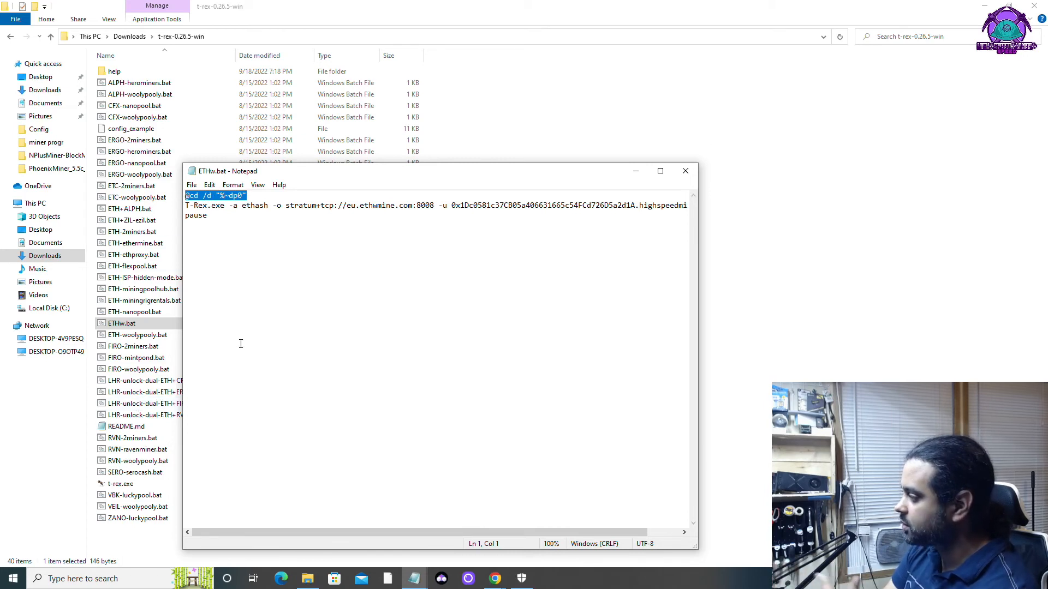
left_click(210, 215)
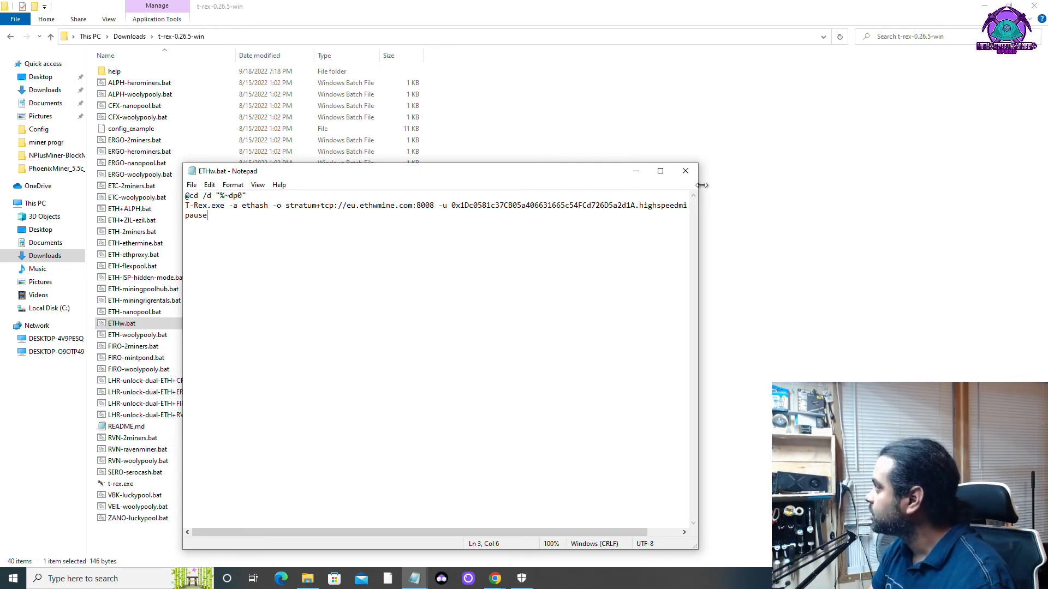
Close Notepad and run ETHw.bat to start T-Rex mining on eu.ethwmine.com.
left_click(686, 171)
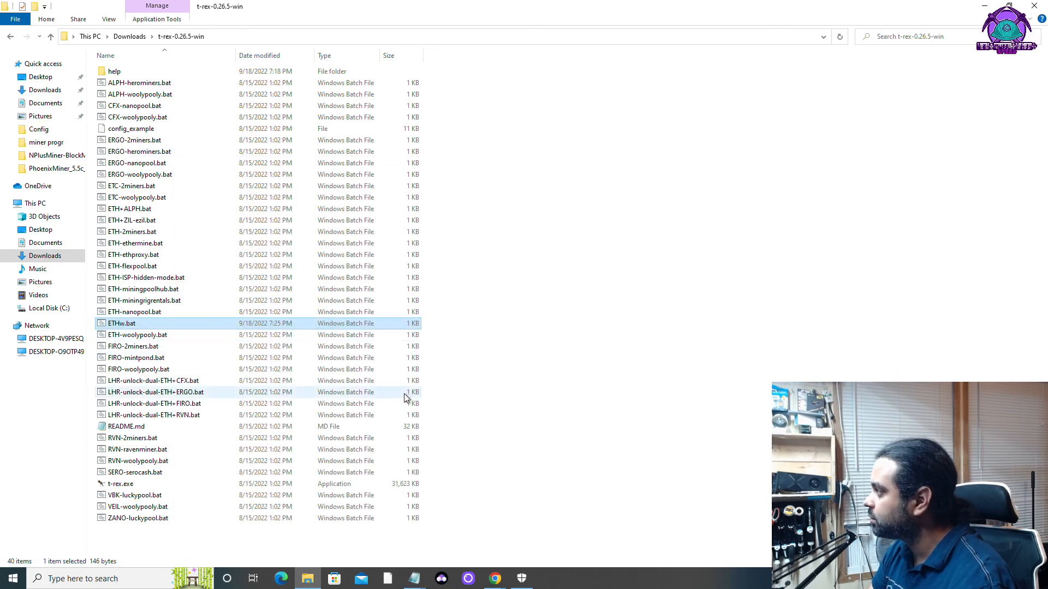
double_click(121, 325)
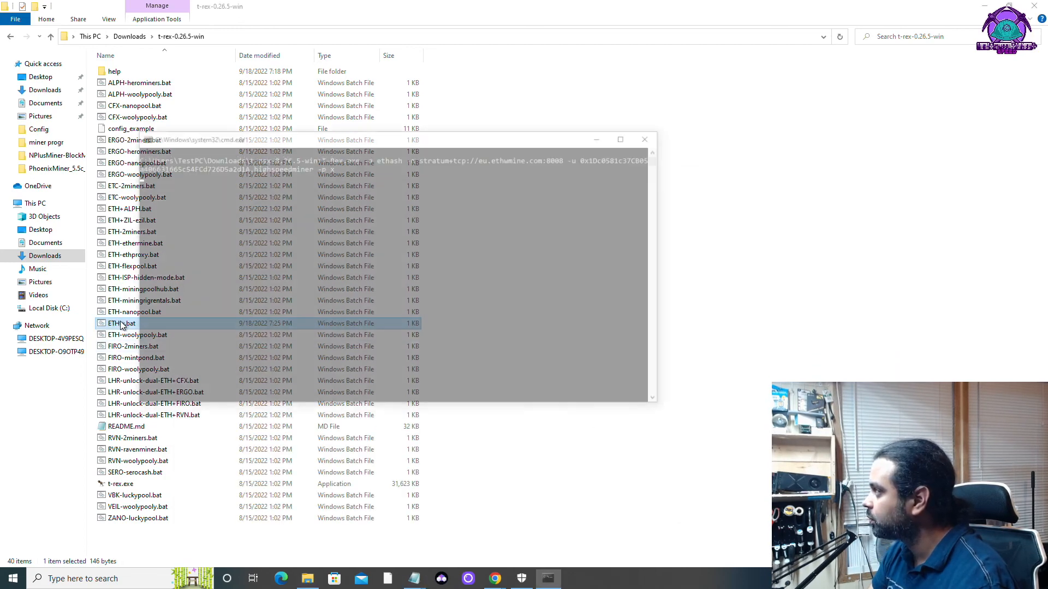